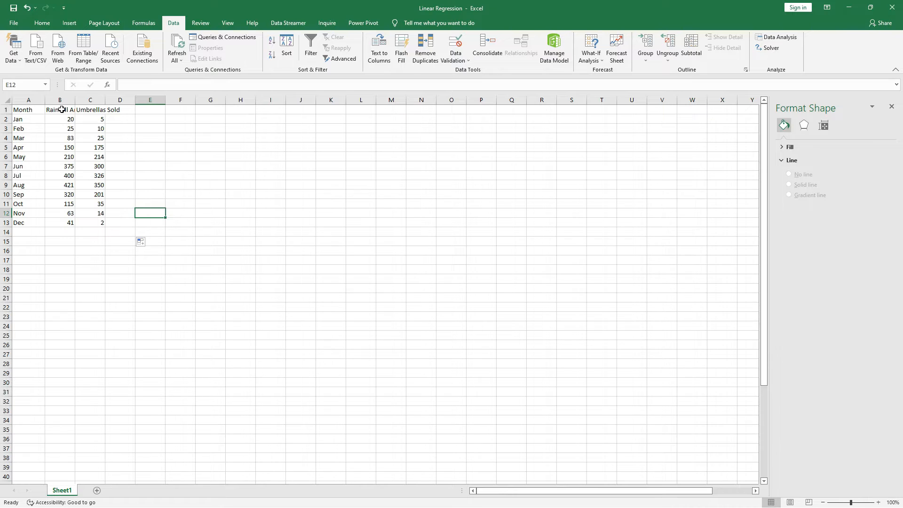
- Examine the Rainfall Amount, Umbrellas Sold and Month columns from the header row to December
{"action": "left_click_drag", "start_coordinate": [62, 110], "coordinate": [72, 221]}
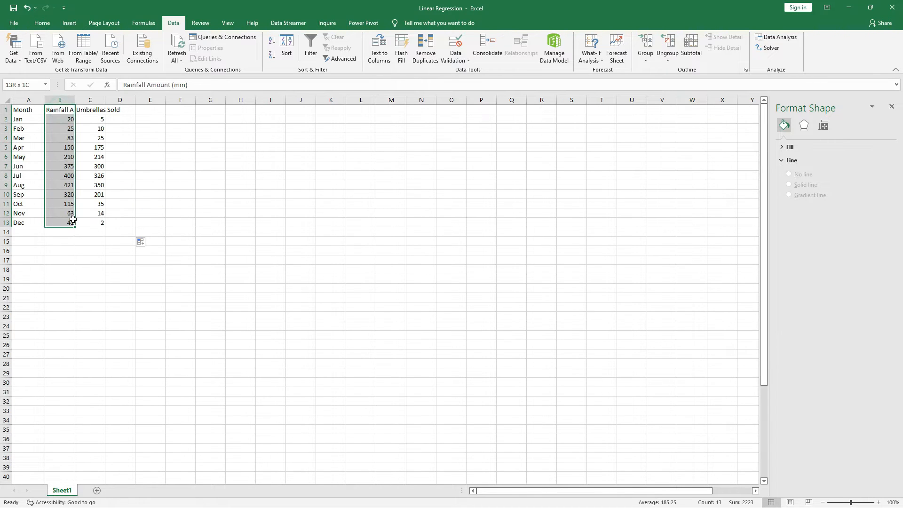
{"action": "left_click_drag", "start_coordinate": [90, 109], "coordinate": [102, 222]}
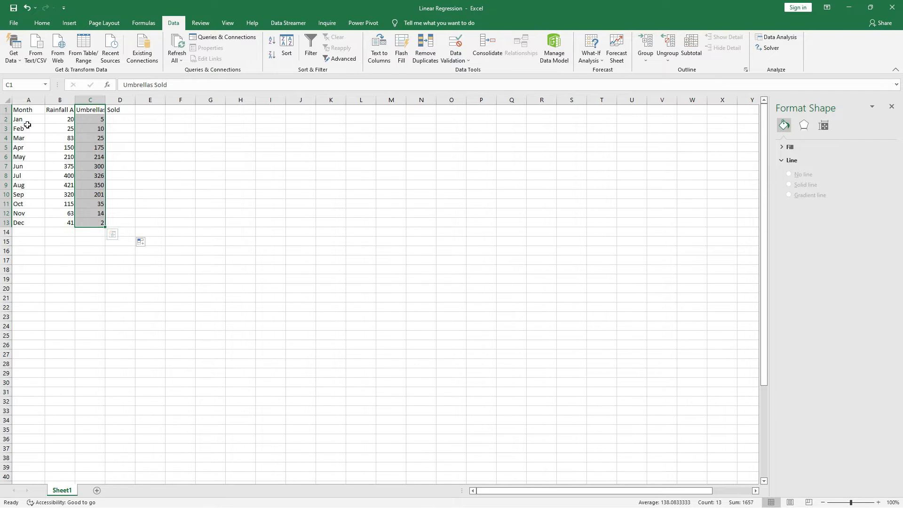
{"action": "left_click_drag", "start_coordinate": [26, 110], "coordinate": [29, 222]}
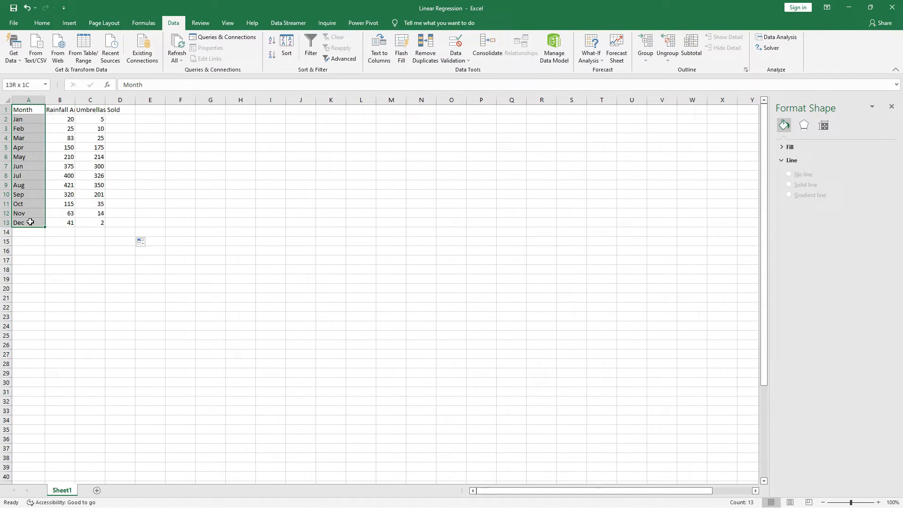
- Insert an empty 2-D Line with Markers chart and place it beside the data, around columns G to N and rows 7 to 21
{"action": "left_click", "coordinate": [207, 155]}
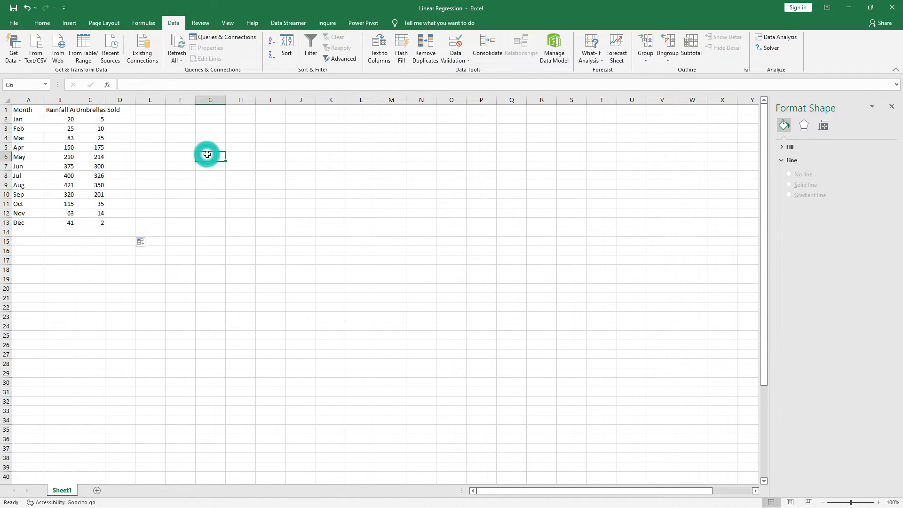
{"action": "left_click", "coordinate": [69, 23]}
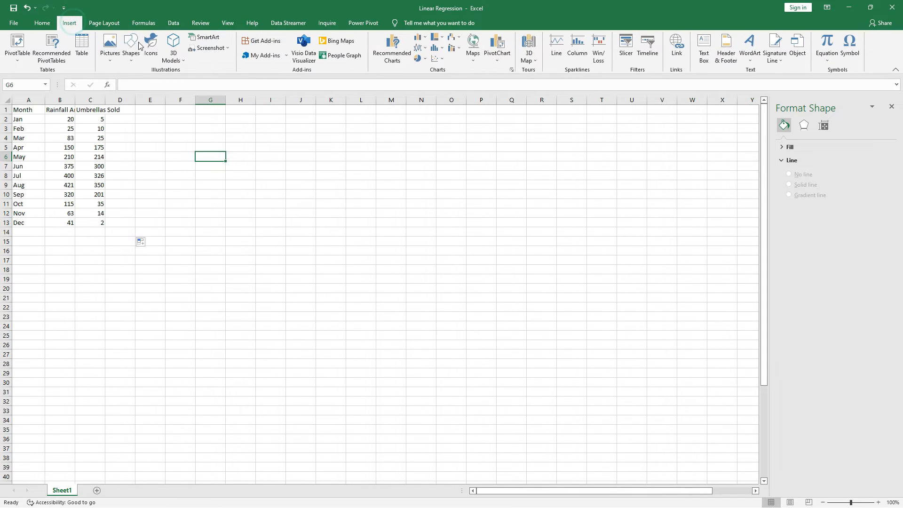
{"action": "left_click", "coordinate": [425, 48]}
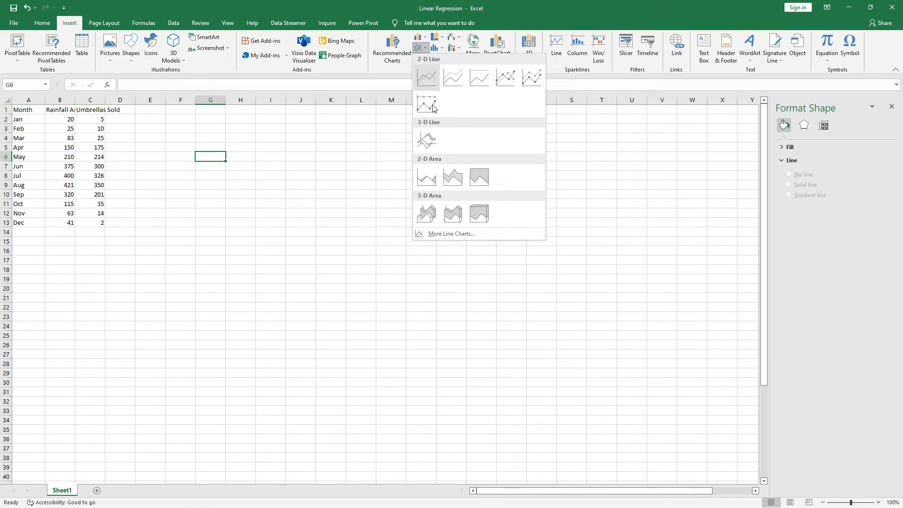
{"action": "left_click", "coordinate": [512, 78]}
{"action": "left_click_drag", "start_coordinate": [448, 240], "coordinate": [389, 180]}
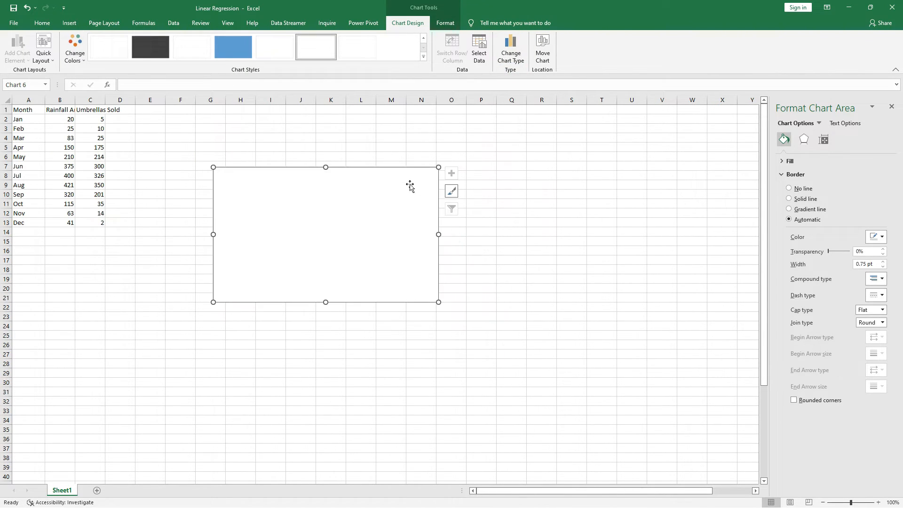
- Set the empty chart's data range to the rainfall and umbrella sales columns, B1:C13
{"action": "right_click", "coordinate": [386, 198]}
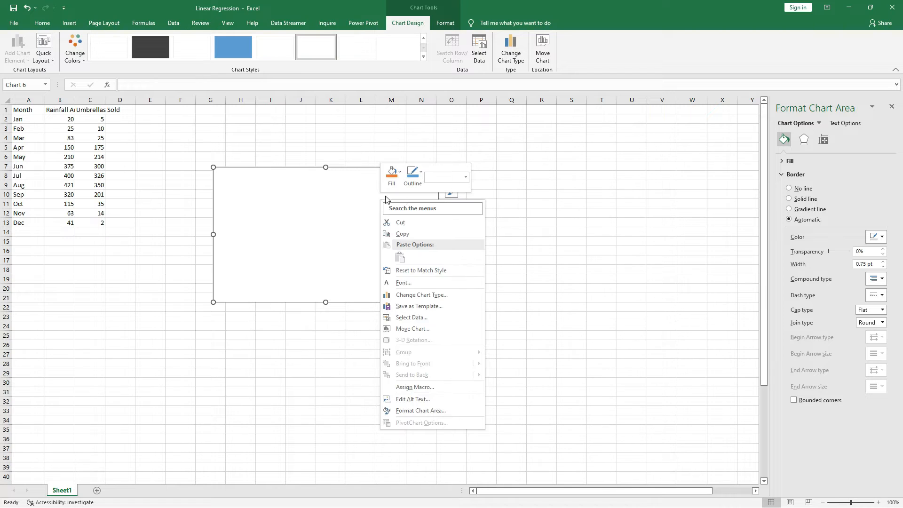
{"action": "left_click", "coordinate": [422, 318]}
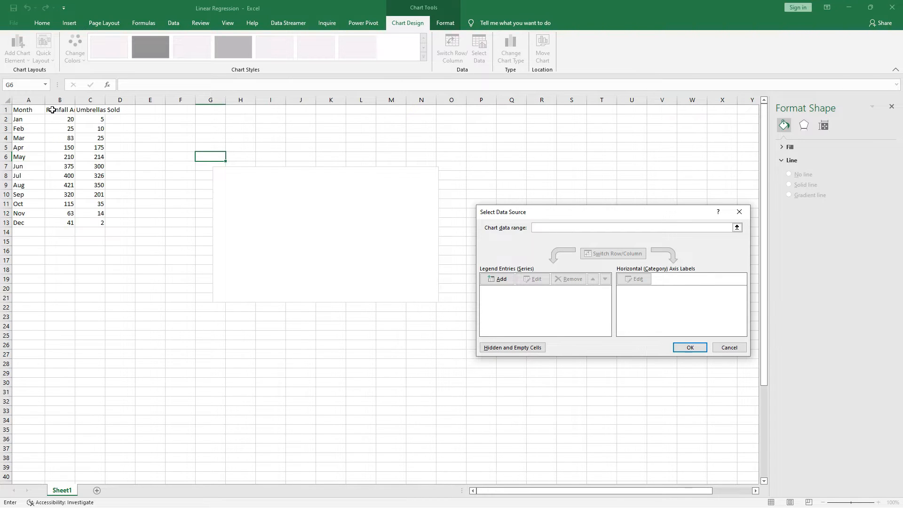
{"action": "left_click_drag", "start_coordinate": [53, 109], "coordinate": [99, 223]}
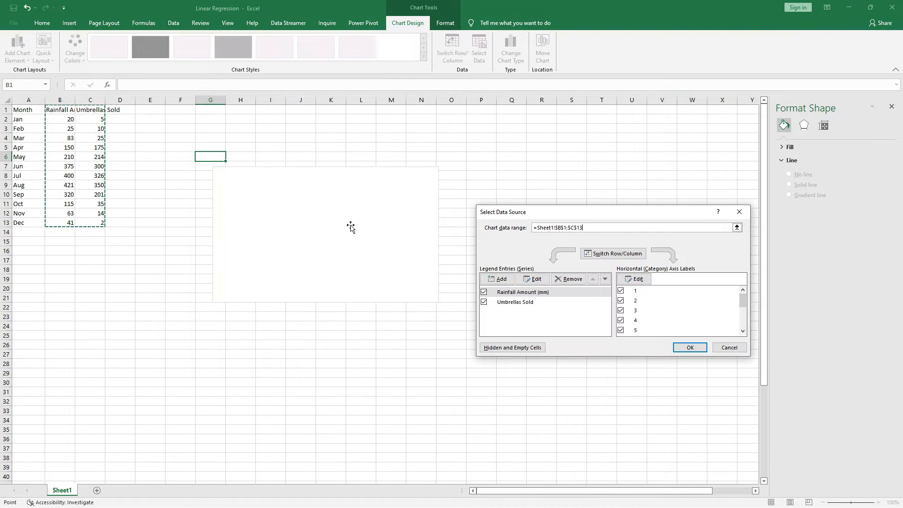
- Set the horizontal axis labels to the months in A2:A13 and apply the chart's data source
{"action": "left_click", "coordinate": [636, 279]}
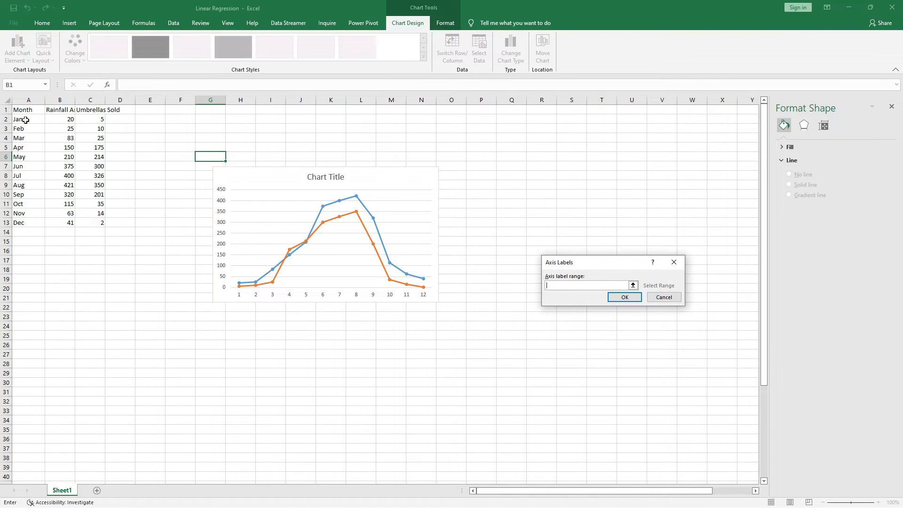
{"action": "left_click_drag", "start_coordinate": [25, 120], "coordinate": [35, 226]}
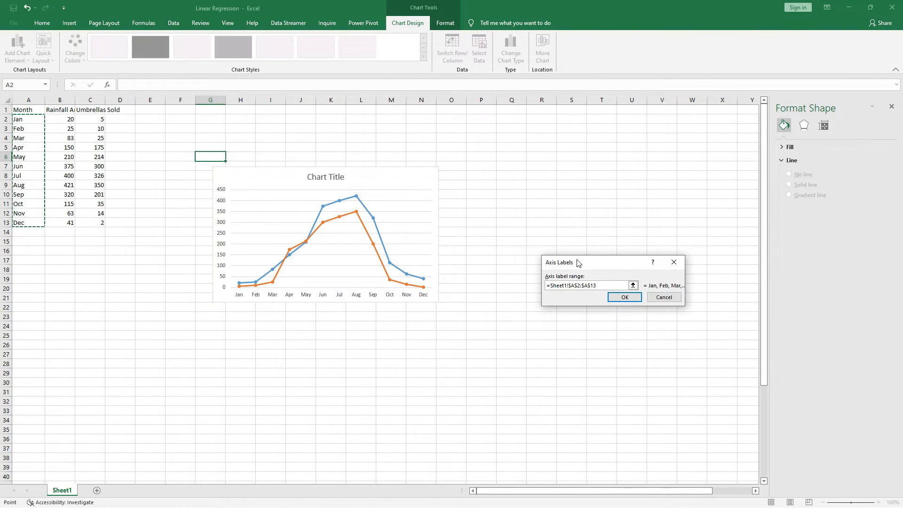
{"action": "left_click", "coordinate": [624, 298]}
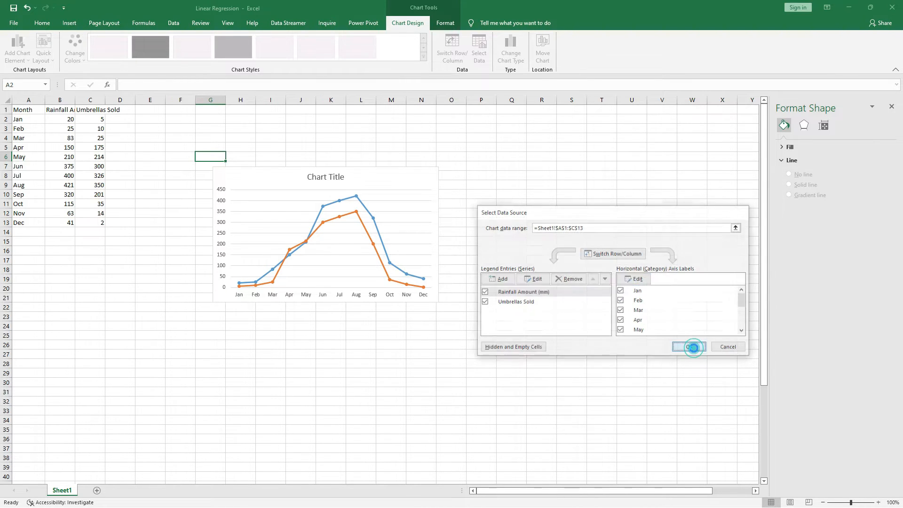
{"action": "left_click", "coordinate": [691, 347]}
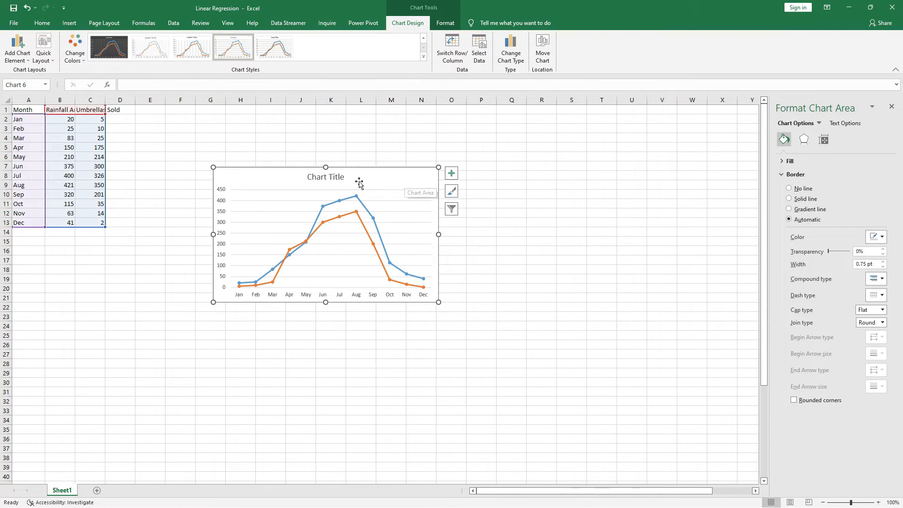
- Set the line chart's title to "Rainfall Amount and Number of Umbrellas Sold"
{"action": "left_click", "coordinate": [336, 178]}
{"action": "type", "text": "R"}
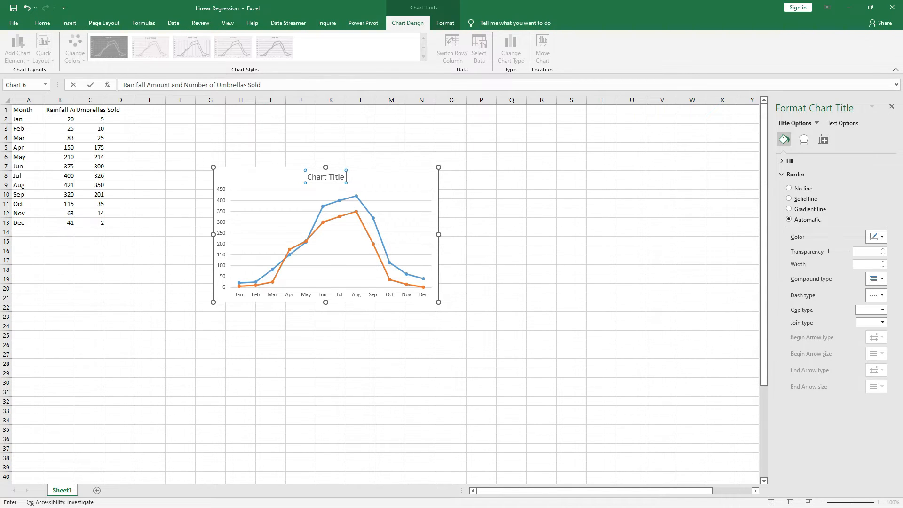
{"action": "key", "text": "Return"}
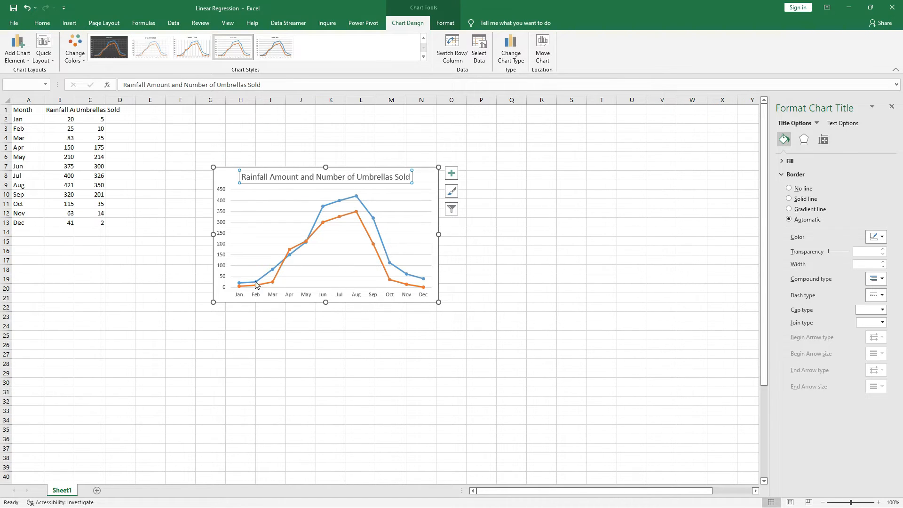
- Add a legend to the line chart and position it at the bottom of the chart
{"action": "mouse_move", "coordinate": [257, 284]}
{"action": "left_click", "coordinate": [451, 173]}
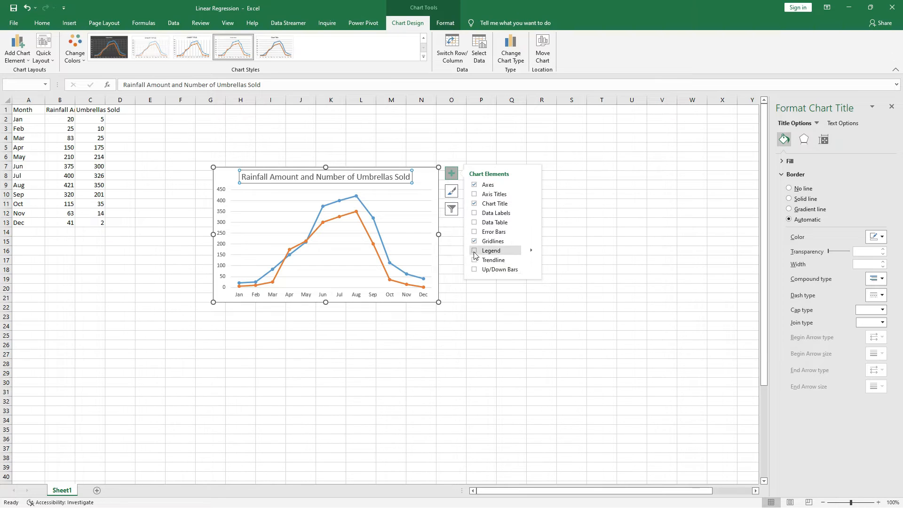
{"action": "left_click", "coordinate": [475, 250]}
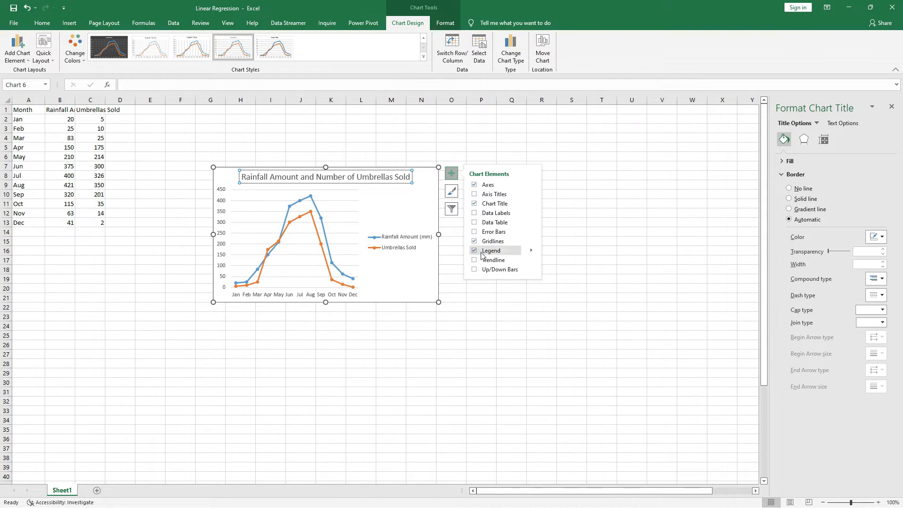
{"action": "left_click", "coordinate": [531, 250]}
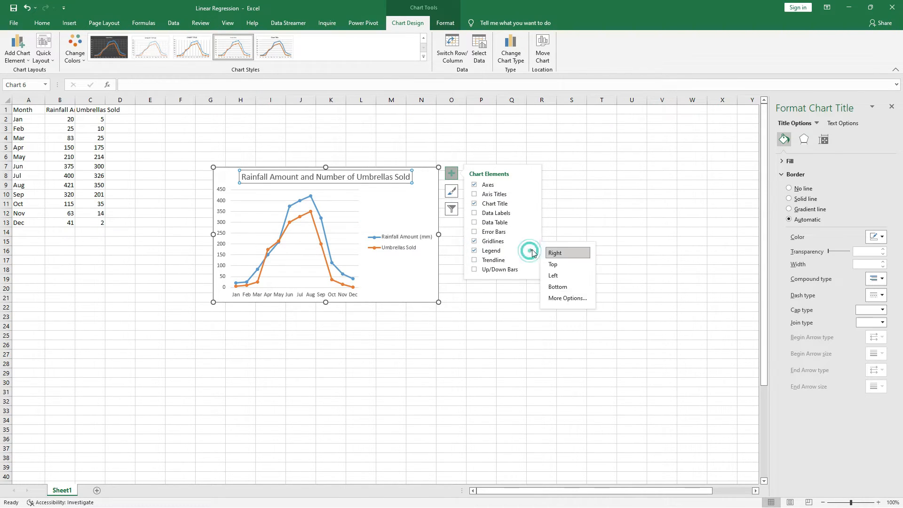
{"action": "left_click", "coordinate": [557, 286]}
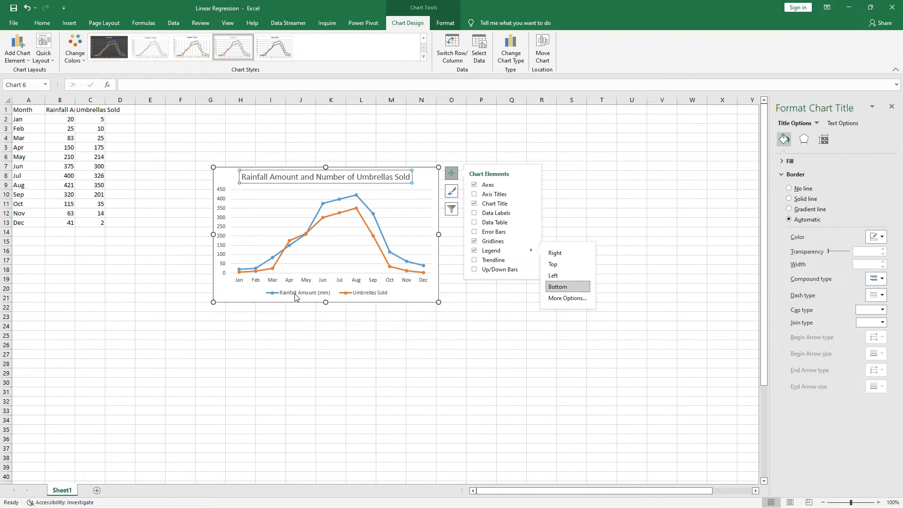
{"action": "left_click", "coordinate": [295, 293]}
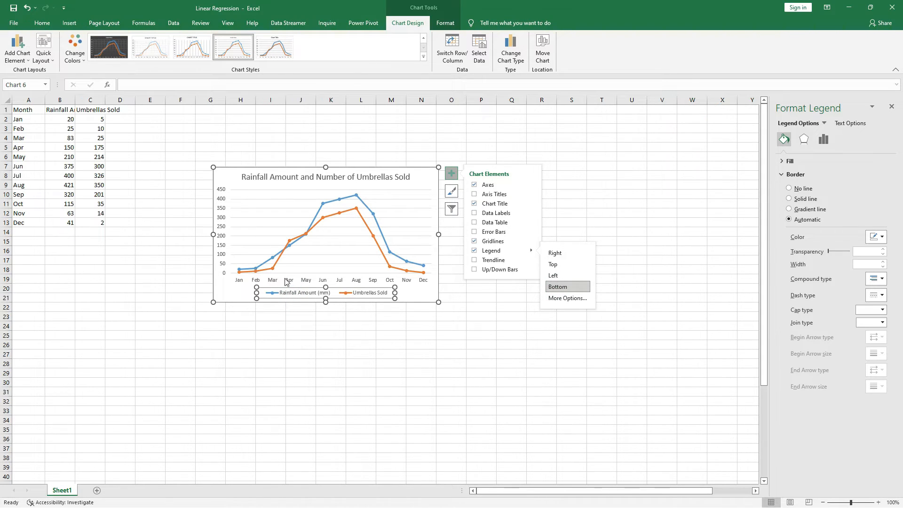
{"action": "left_click", "coordinate": [277, 265]}
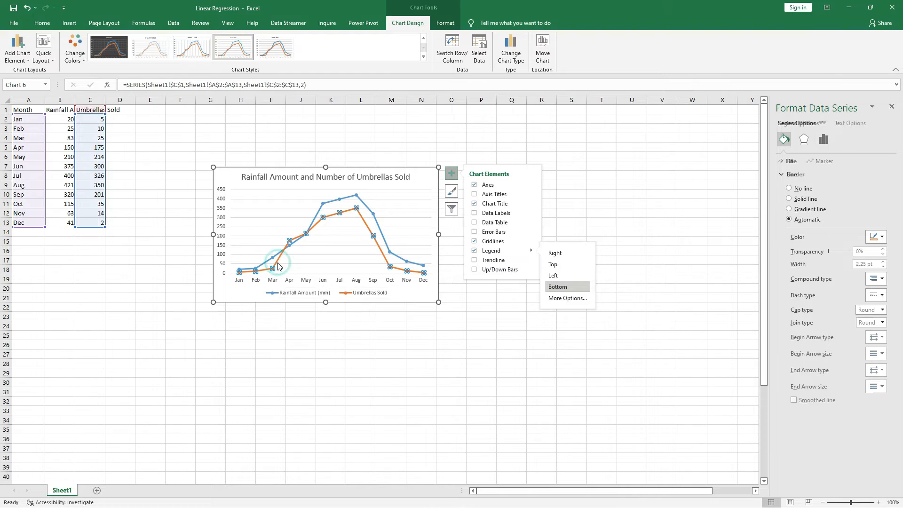
- Move the line chart below the data table, against column A and starting at about row 18
{"action": "left_click", "coordinate": [580, 184]}
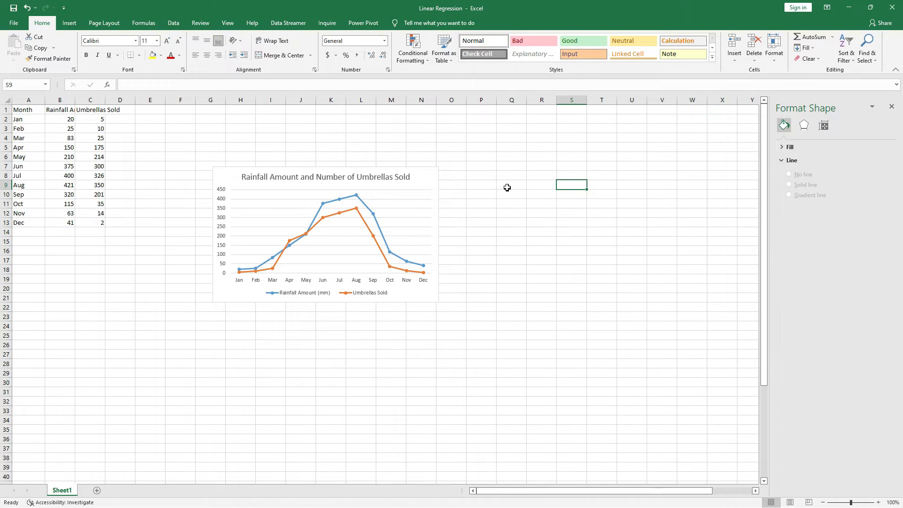
{"action": "left_click_drag", "start_coordinate": [411, 176], "coordinate": [211, 280]}
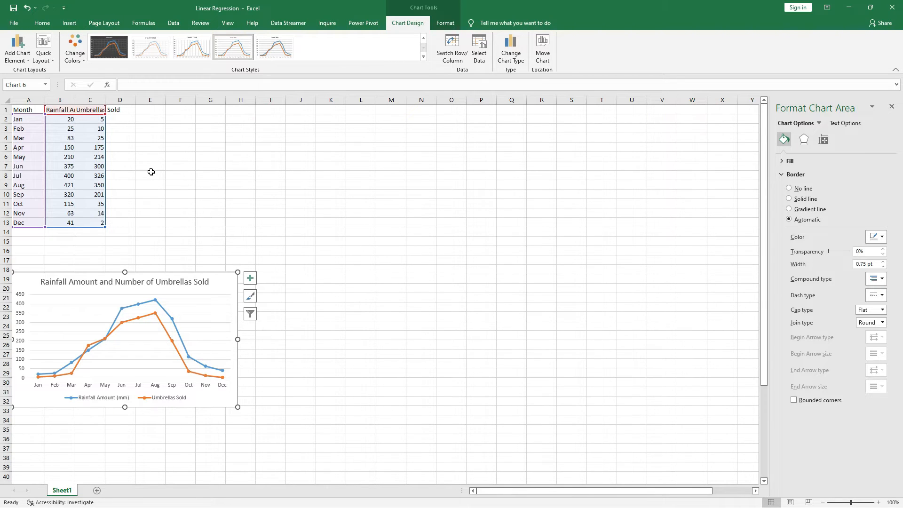
{"action": "left_click", "coordinate": [150, 186]}
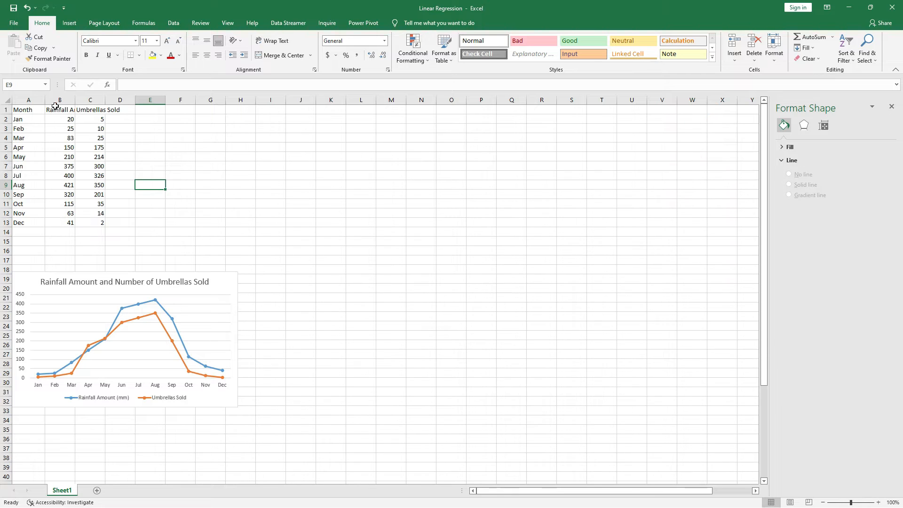
- Insert a markers-only scatter chart of rainfall amount against umbrellas sold from B1:C13
{"action": "left_click_drag", "start_coordinate": [55, 110], "coordinate": [97, 222]}
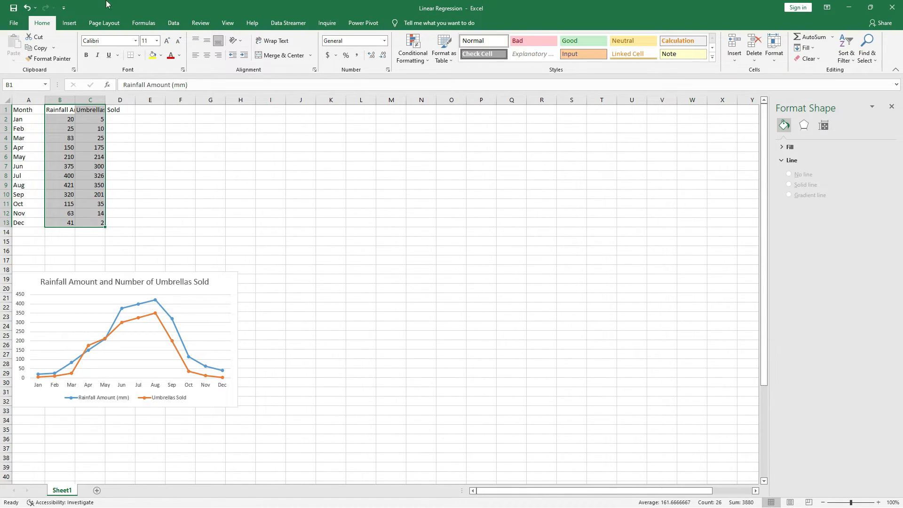
{"action": "left_click", "coordinate": [70, 26]}
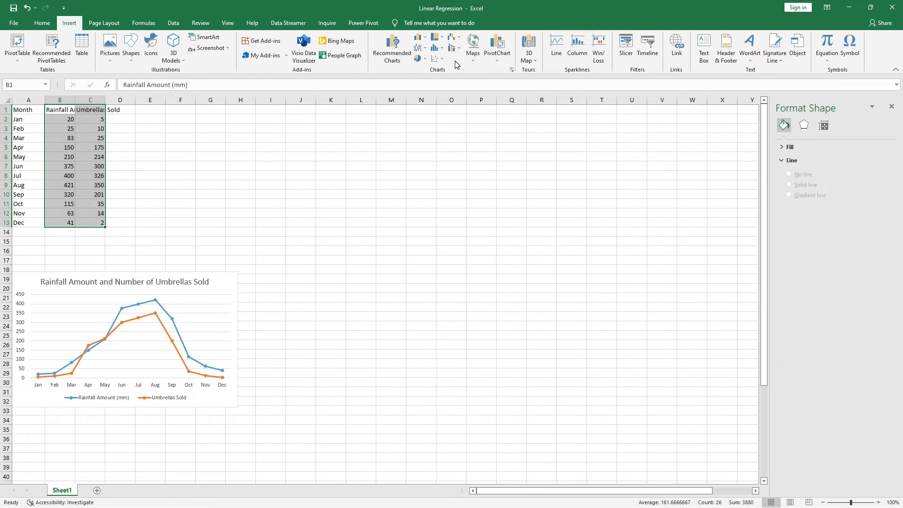
{"action": "left_click", "coordinate": [440, 59]}
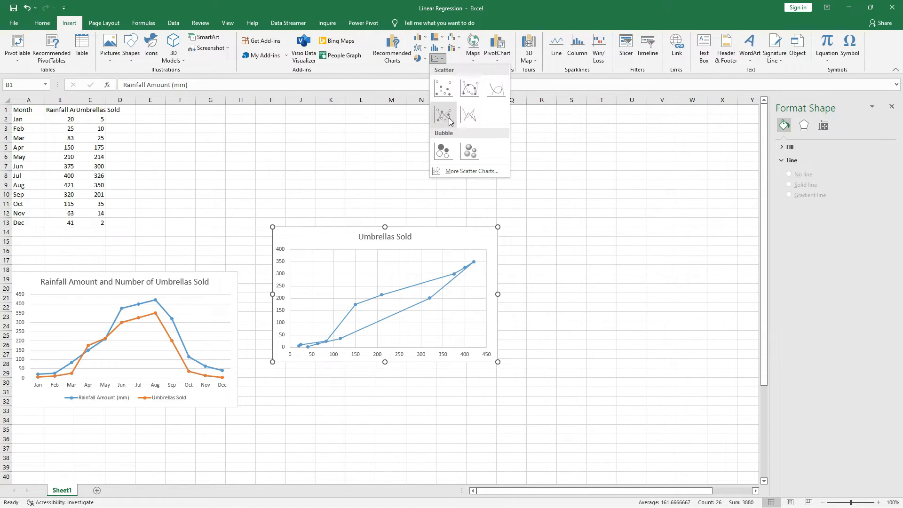
{"action": "left_click", "coordinate": [443, 88]}
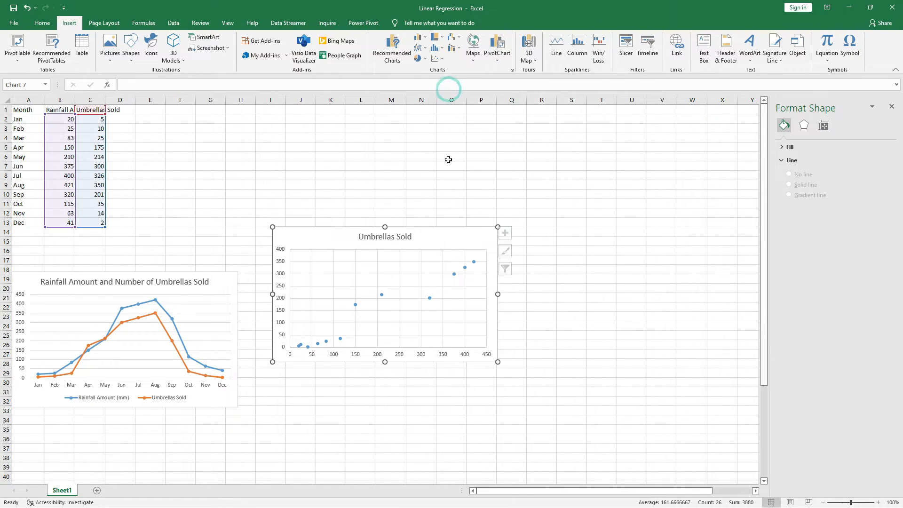
- Add a linear trendline to the scatter chart and display its equation and R-squared value on the chart
{"action": "left_click", "coordinate": [511, 232]}
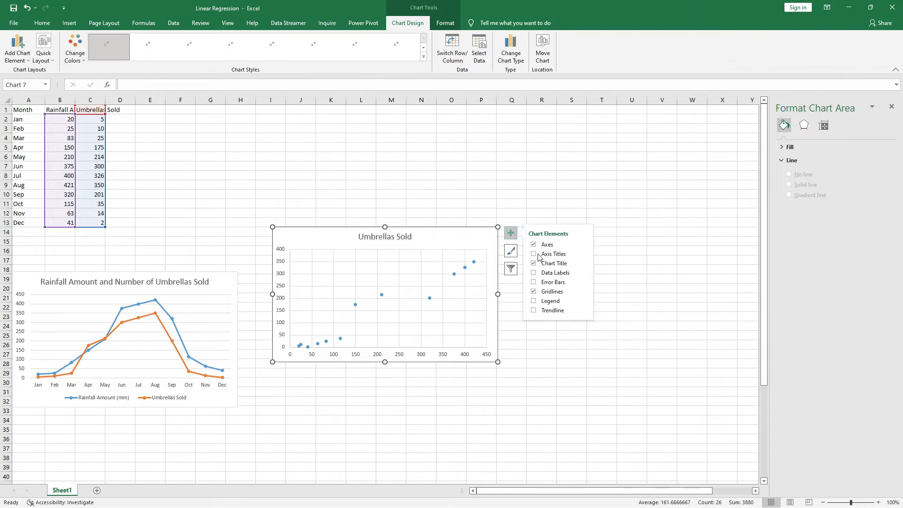
{"action": "left_click", "coordinate": [533, 310]}
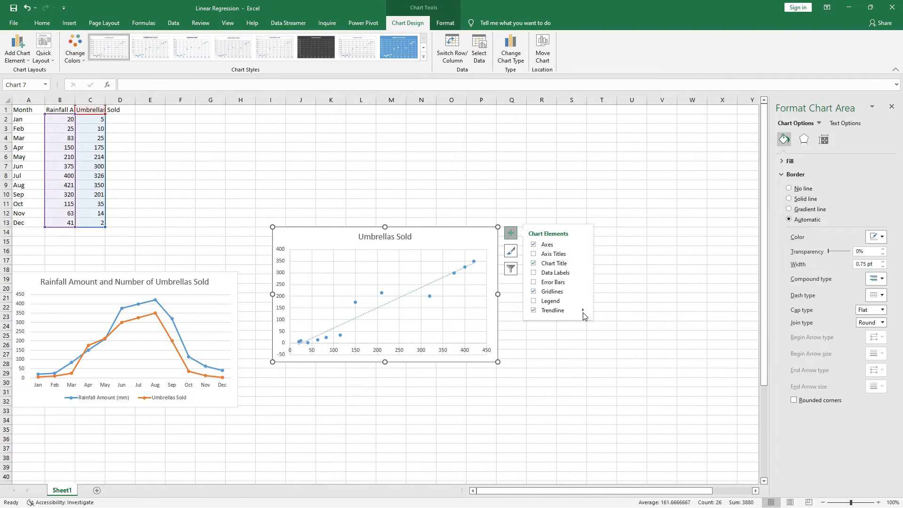
{"action": "left_click", "coordinate": [423, 291]}
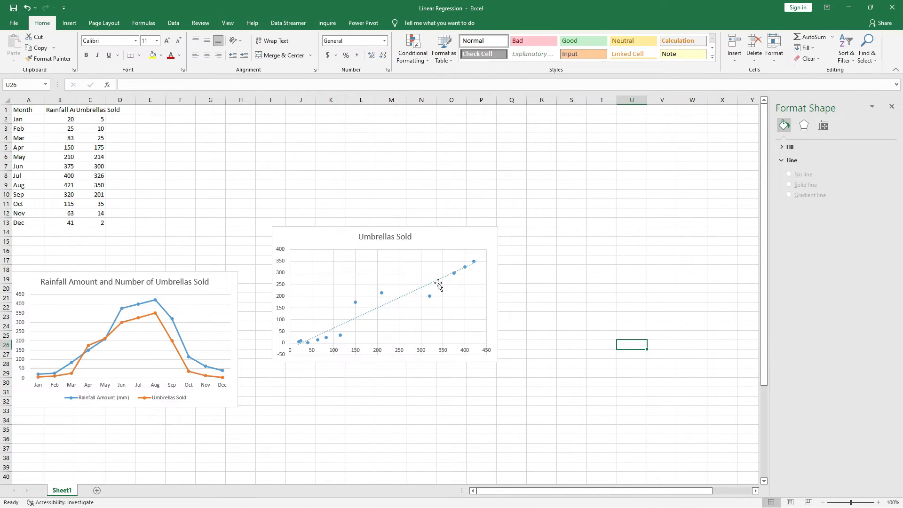
{"action": "double_click", "coordinate": [436, 281]}
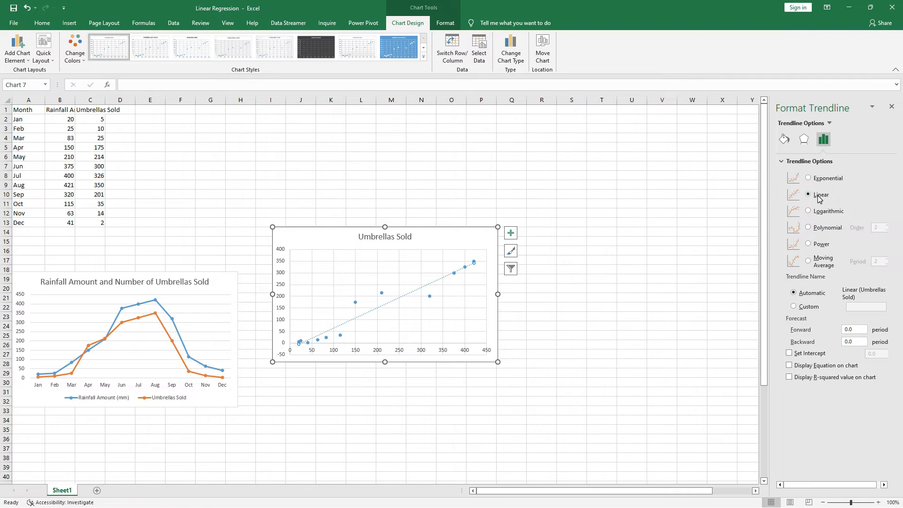
{"action": "left_click", "coordinate": [789, 366]}
{"action": "left_click", "coordinate": [789, 377]}
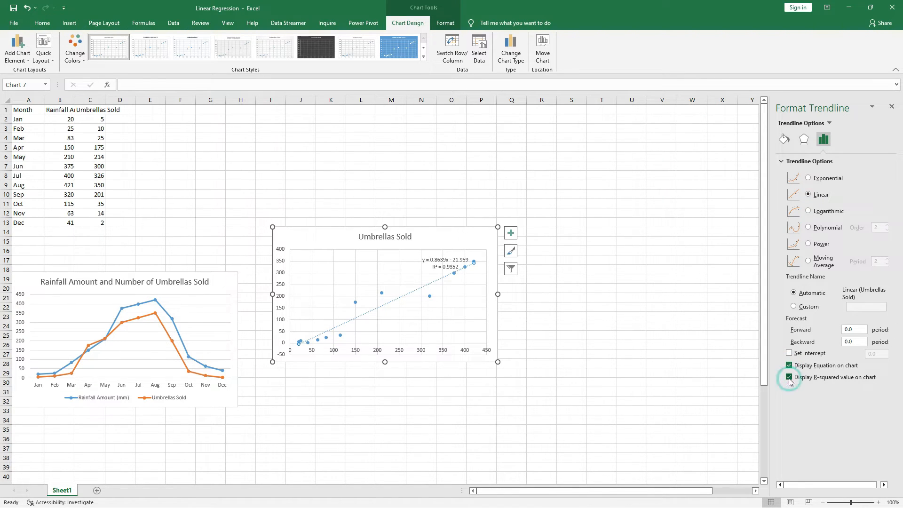
{"action": "left_click", "coordinate": [569, 301]}
- Move the trendline equation label up into the clear space above the scatter chart's plot area
{"action": "left_click", "coordinate": [454, 259]}
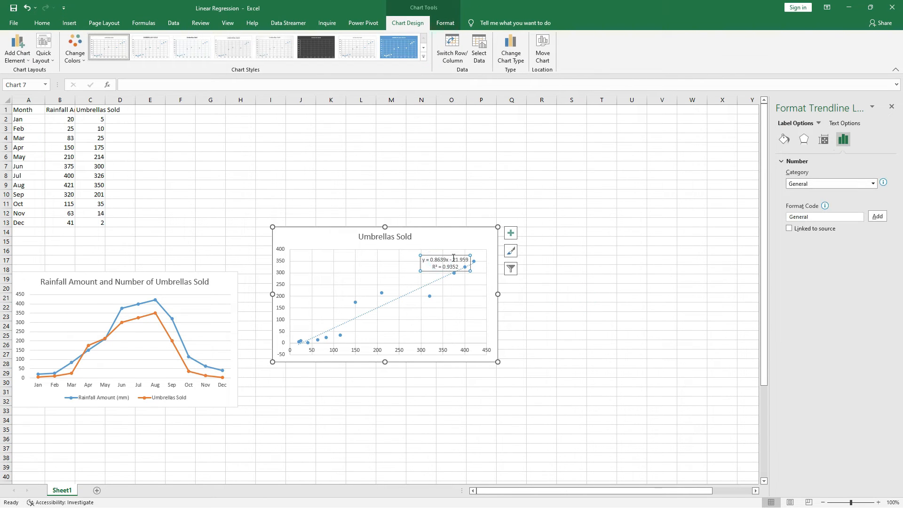
{"action": "left_click_drag", "start_coordinate": [455, 254], "coordinate": [465, 240]}
{"action": "left_click", "coordinate": [573, 274]}
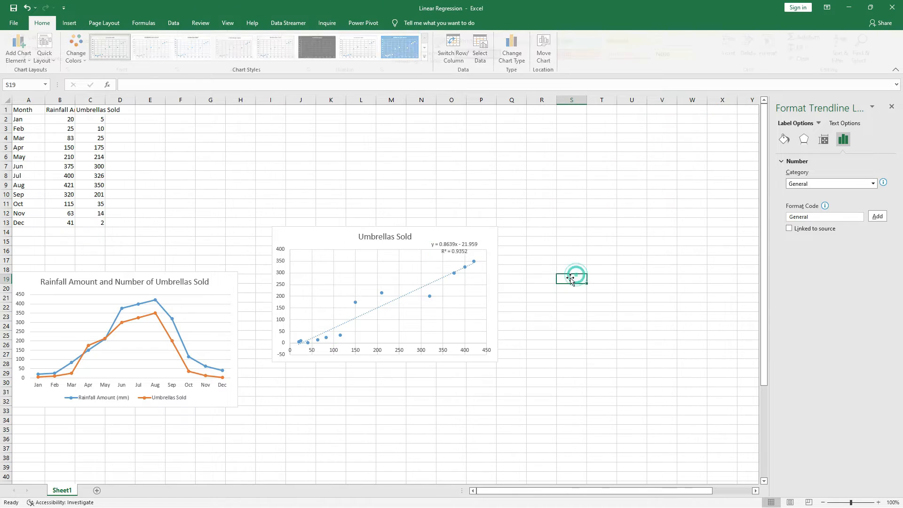
- Examine the slope and intercept in the scatter chart's trendline equation, along with its R-squared value
{"action": "left_click", "coordinate": [456, 249]}
{"action": "double_click", "coordinate": [455, 245]}
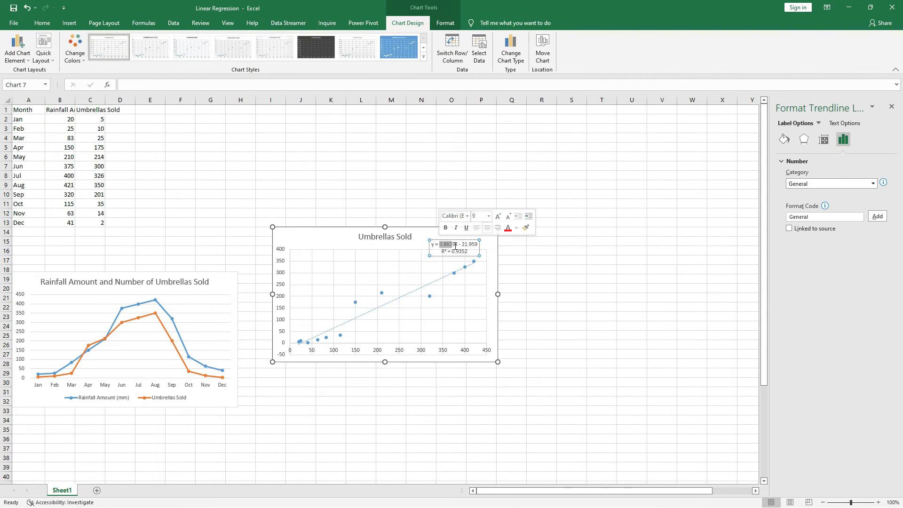
{"action": "left_click", "coordinate": [455, 245]}
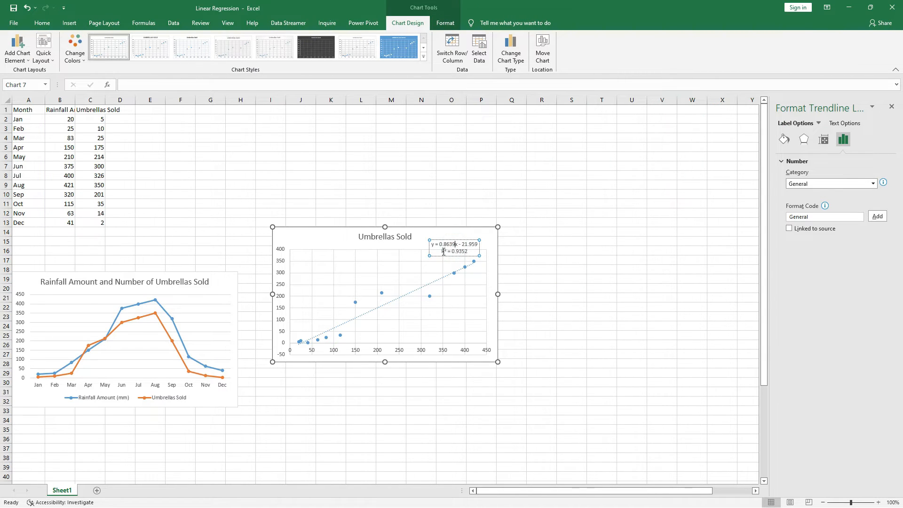
{"action": "left_click", "coordinate": [478, 246]}
{"action": "left_click", "coordinate": [472, 245]}
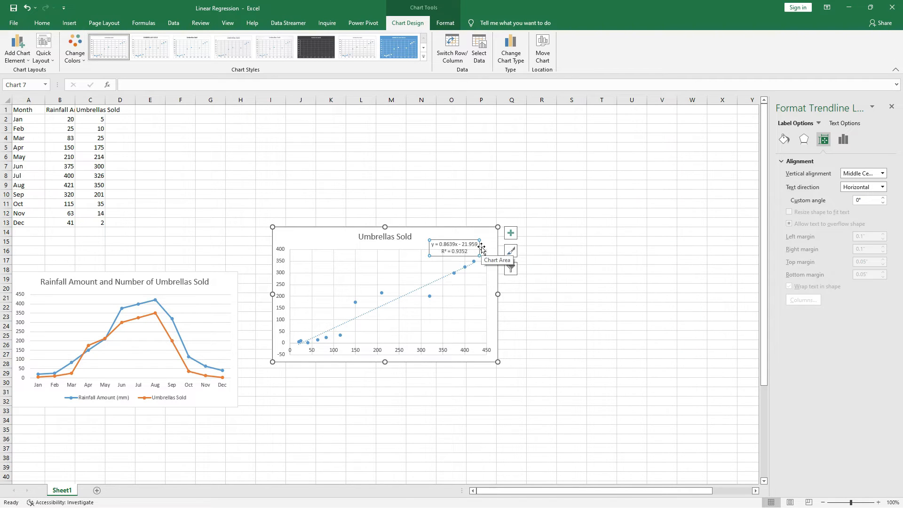
{"action": "left_click", "coordinate": [338, 361]}
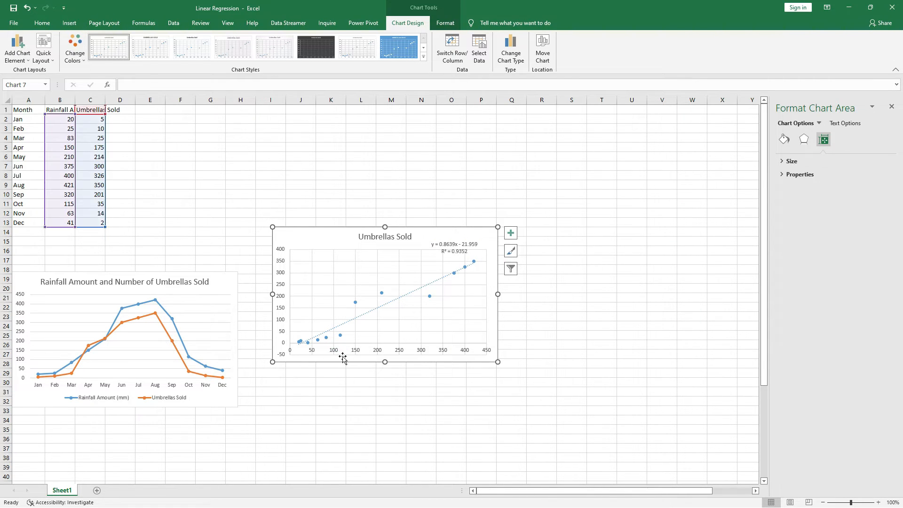
{"action": "left_click", "coordinate": [360, 373]}
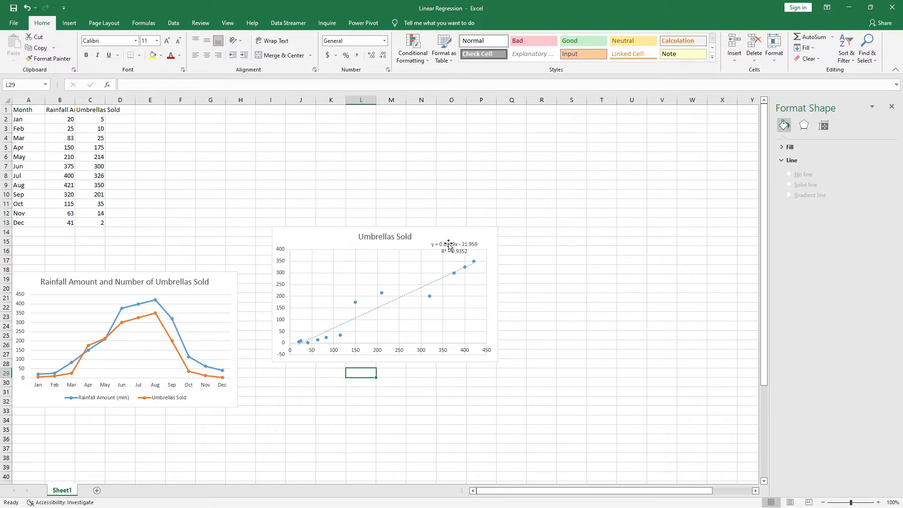
- Move the scatter chart directly below the line chart, against column A and starting at about row 34
{"action": "left_click", "coordinate": [431, 229]}
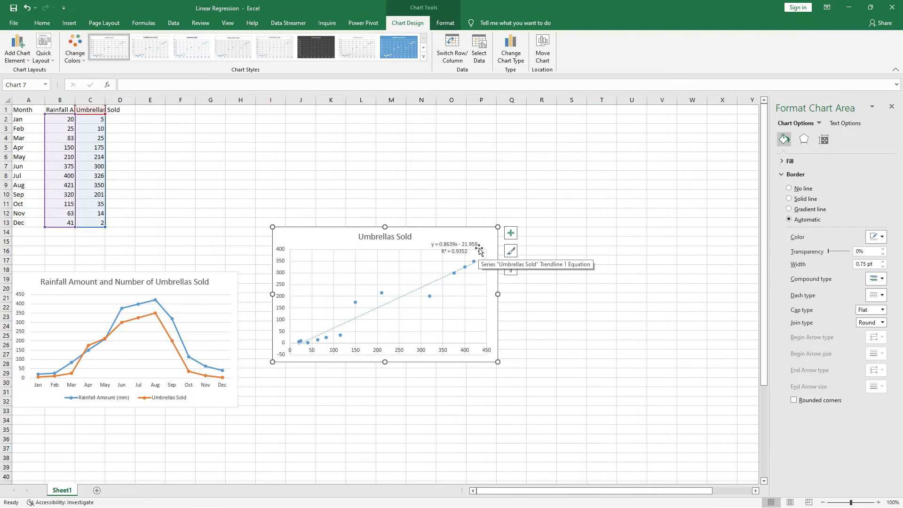
{"action": "left_click_drag", "start_coordinate": [488, 238], "coordinate": [230, 423]}
{"action": "scroll", "coordinate": [394, 308], "scroll_direction": "down", "scroll_amount": 2}
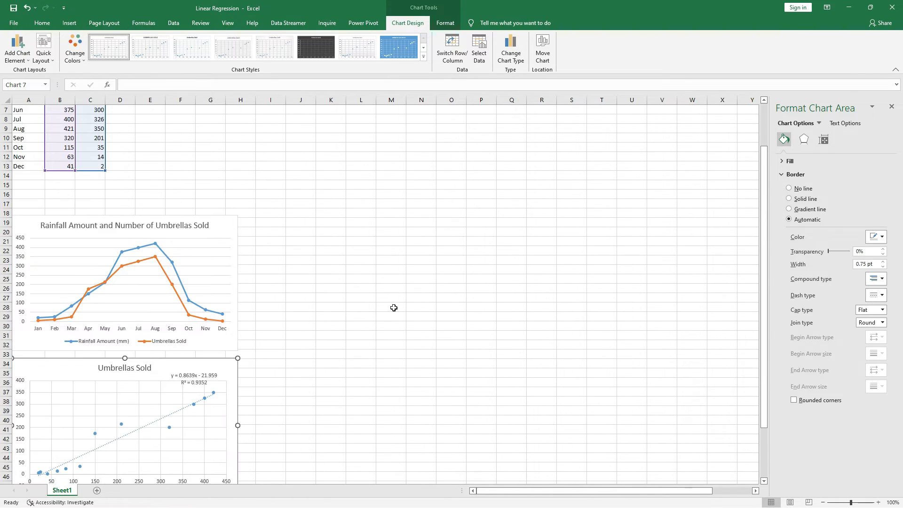
{"action": "scroll", "coordinate": [394, 308], "scroll_direction": "down", "scroll_amount": 2}
{"action": "left_click", "coordinate": [336, 286]}
{"action": "scroll", "coordinate": [338, 276], "scroll_direction": "up", "scroll_amount": 4}
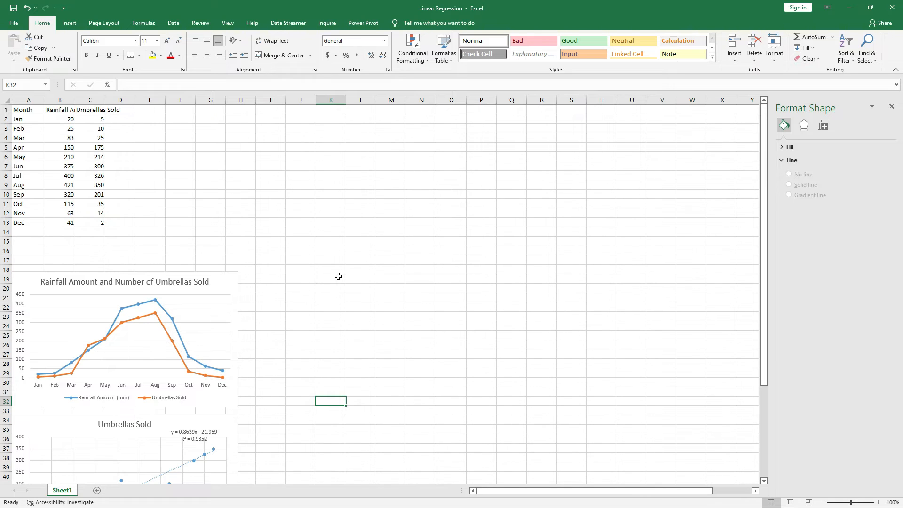
- Start a Regression data analysis with umbrellas sold (C1:C13) as the Y range and rainfall amount (B1:B13) as the X range
{"action": "left_click", "coordinate": [173, 23]}
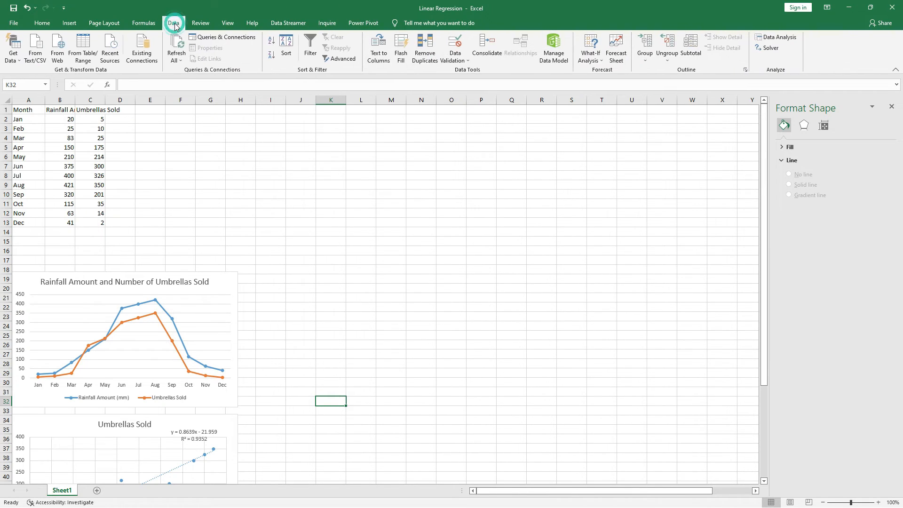
{"action": "left_click", "coordinate": [257, 166]}
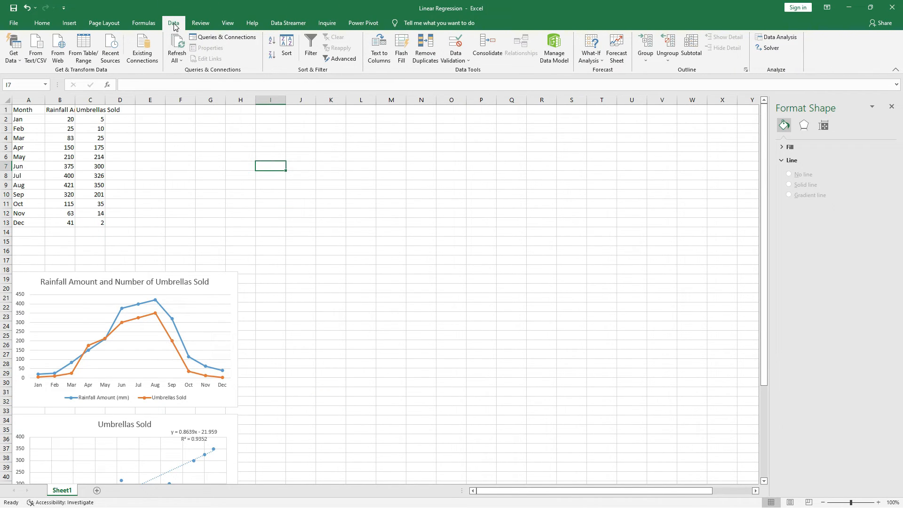
{"action": "left_click", "coordinate": [778, 37]}
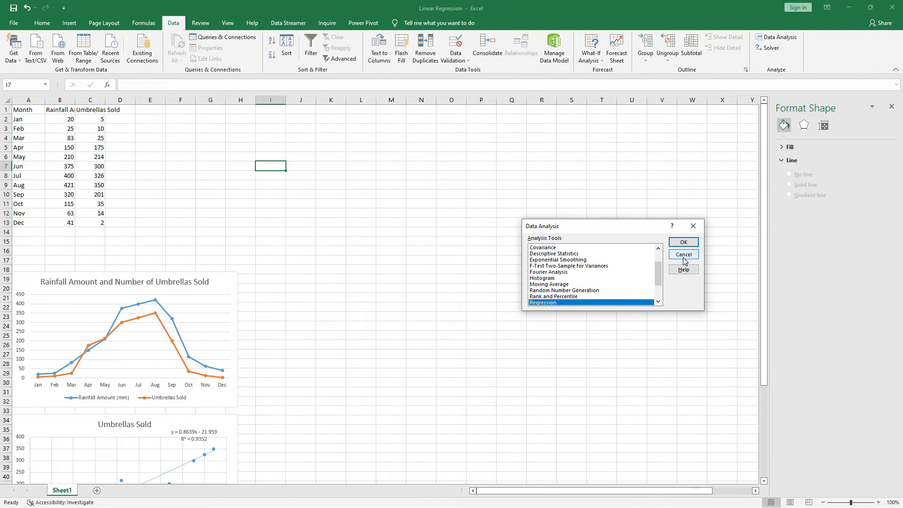
{"action": "left_click", "coordinate": [683, 242]}
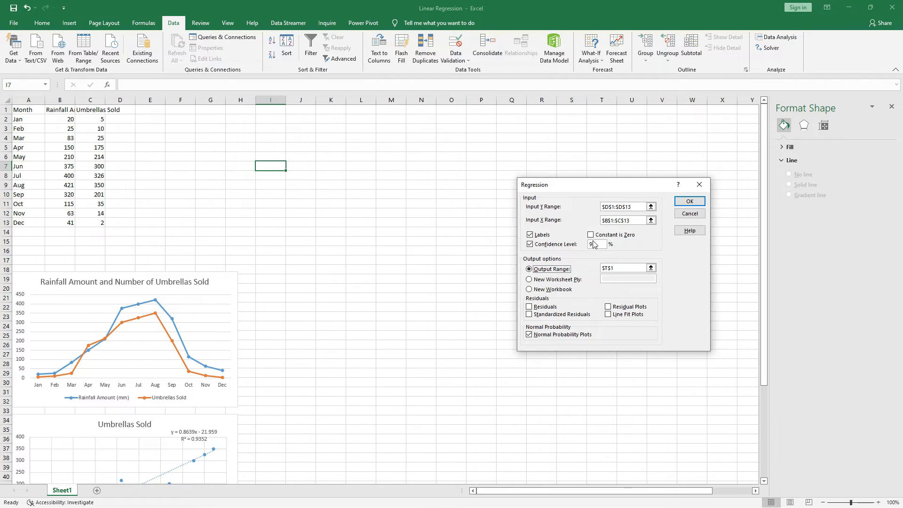
{"action": "left_click_drag", "start_coordinate": [638, 207], "coordinate": [593, 206]}
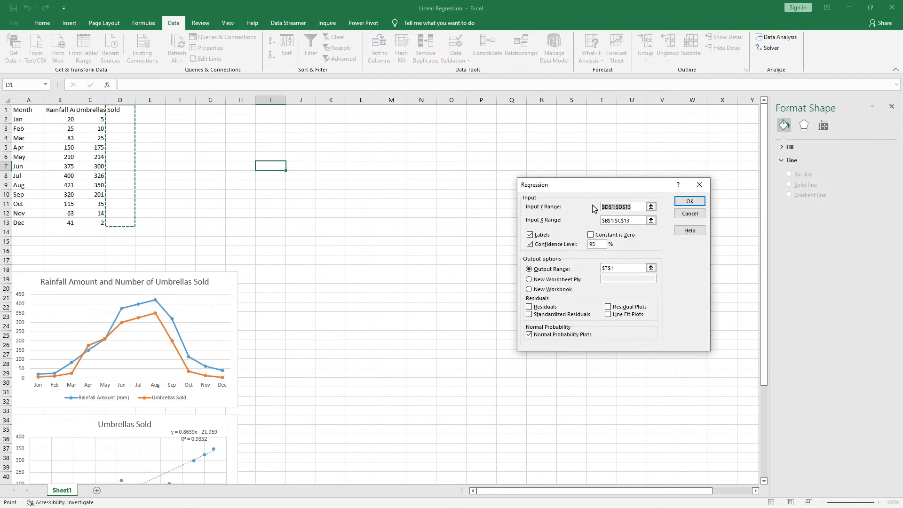
{"action": "key", "text": "BackSpace"}
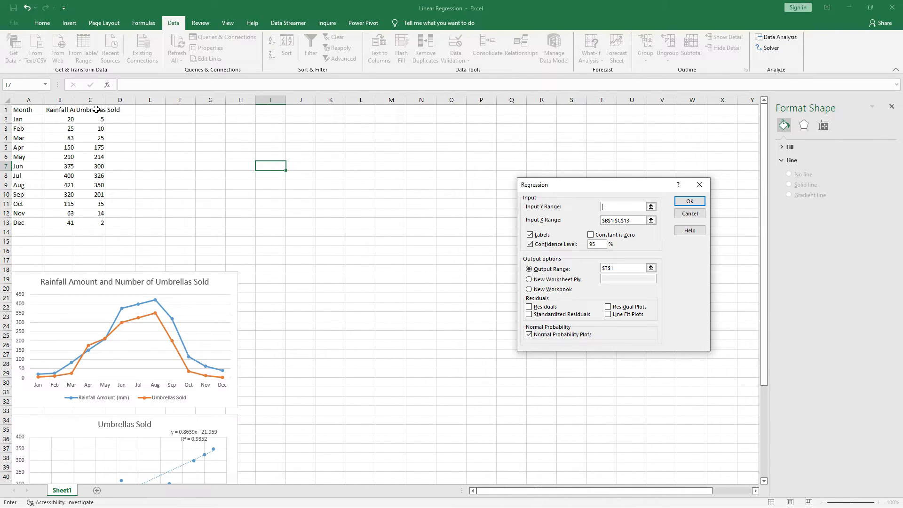
{"action": "left_click_drag", "start_coordinate": [96, 109], "coordinate": [98, 224]}
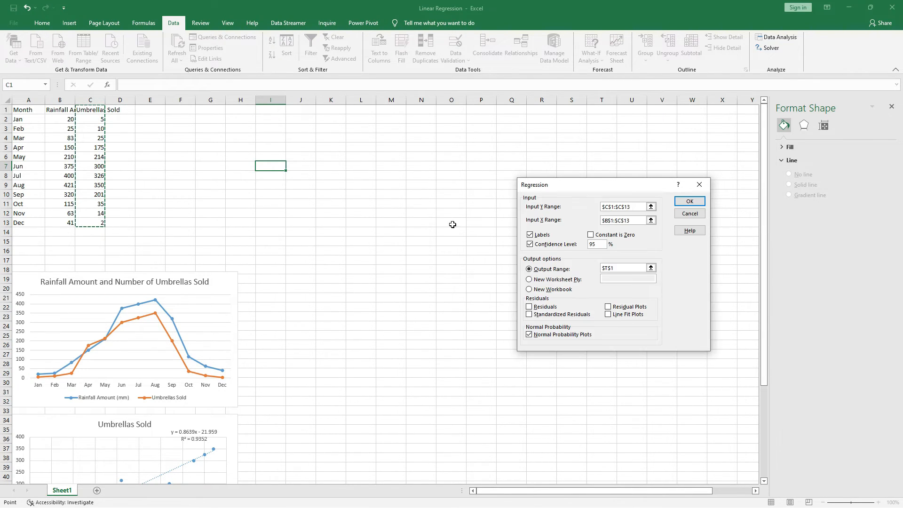
{"action": "left_click_drag", "start_coordinate": [636, 219], "coordinate": [574, 218]}
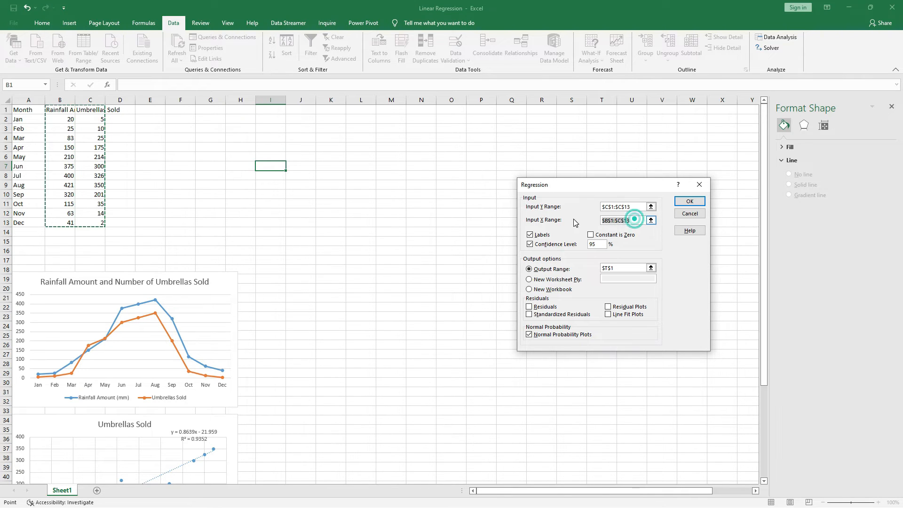
{"action": "key", "text": "BackSpace"}
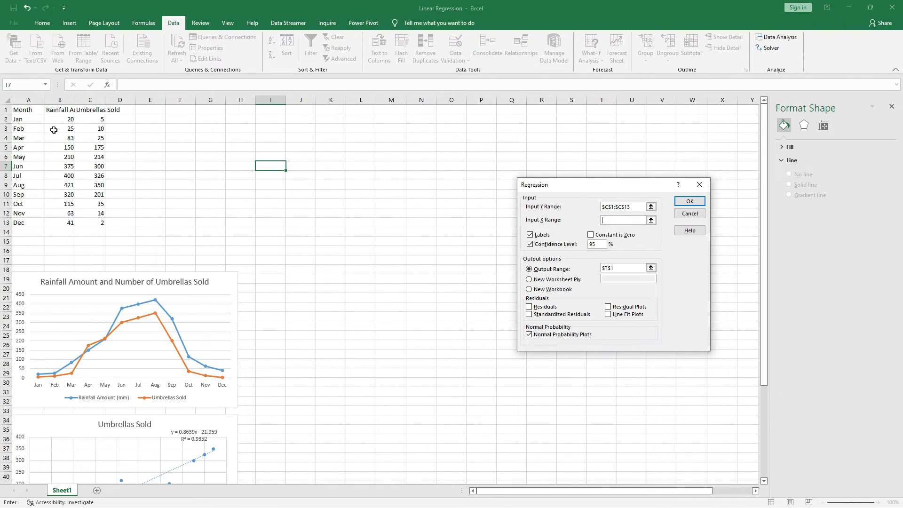
{"action": "left_click_drag", "start_coordinate": [58, 110], "coordinate": [58, 223]}
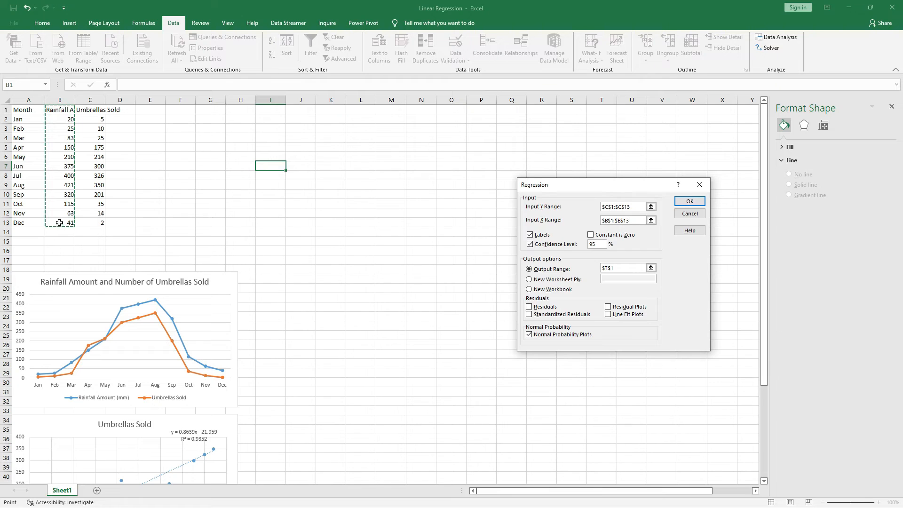
- Toggle the regression's Labels and 95% Confidence Level options off and on again
{"action": "left_click", "coordinate": [531, 234]}
{"action": "left_click", "coordinate": [530, 244]}
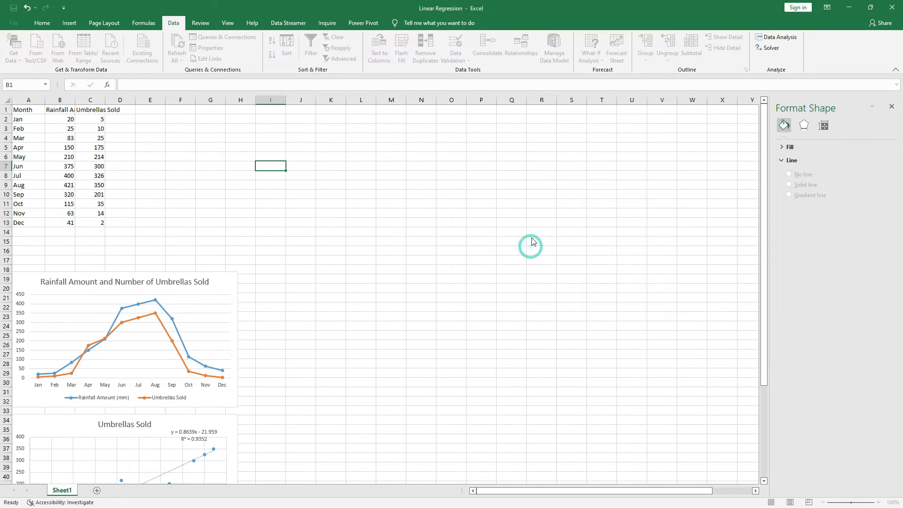
{"action": "left_click", "coordinate": [527, 233]}
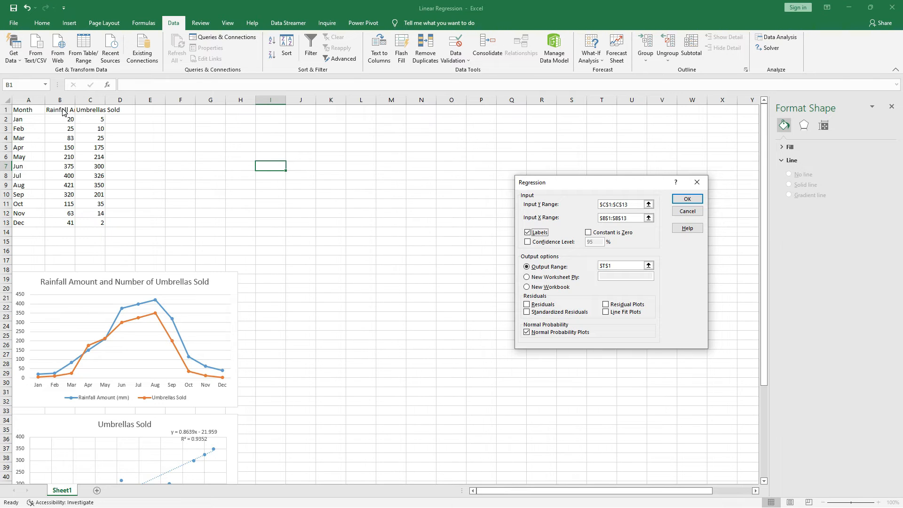
{"action": "left_click", "coordinate": [528, 242]}
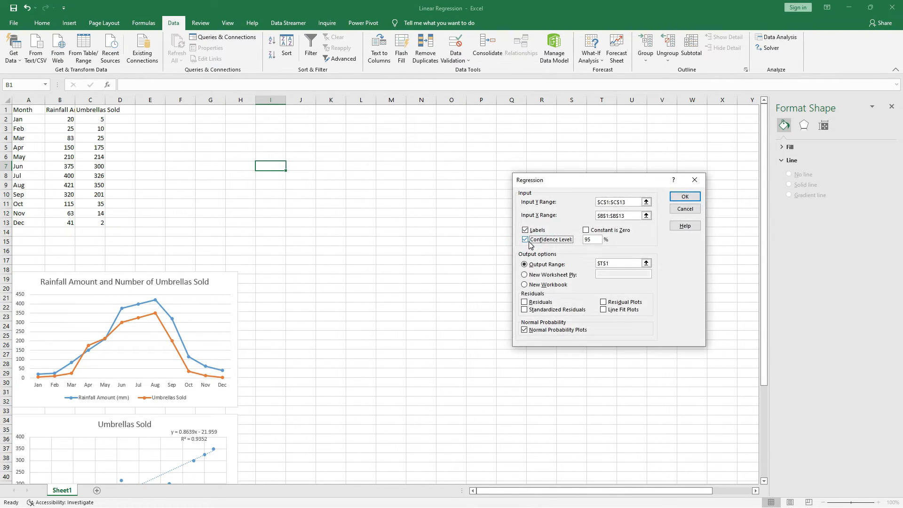
- Set the output range to I1, enable Line Fit Plots, disable Normal Probability Plots, and run the regression
{"action": "left_click_drag", "start_coordinate": [619, 265], "coordinate": [593, 264]}
{"action": "key", "text": "BackSpace"}
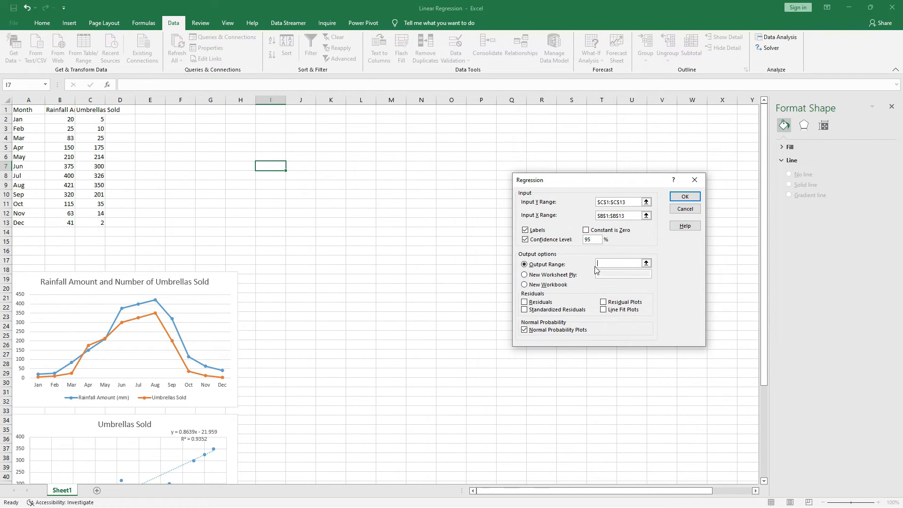
{"action": "left_click", "coordinate": [609, 263]}
{"action": "left_click", "coordinate": [272, 109]}
{"action": "left_click", "coordinate": [604, 312]}
{"action": "left_click", "coordinate": [525, 330]}
{"action": "left_click", "coordinate": [689, 197]}
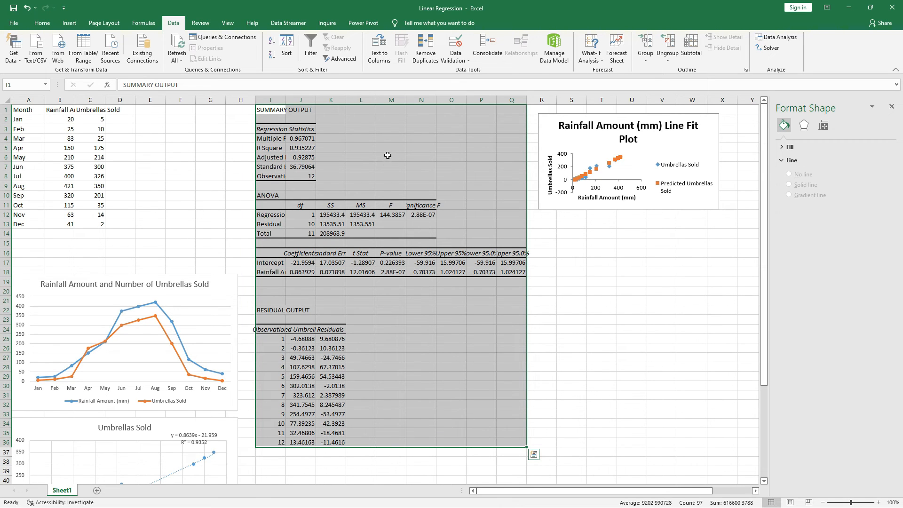
- Examine the regression's Multiple R, R Square, rainfall coefficient and intercept, comparing them with the scatter chart's trendline label
{"action": "left_click", "coordinate": [293, 139]}
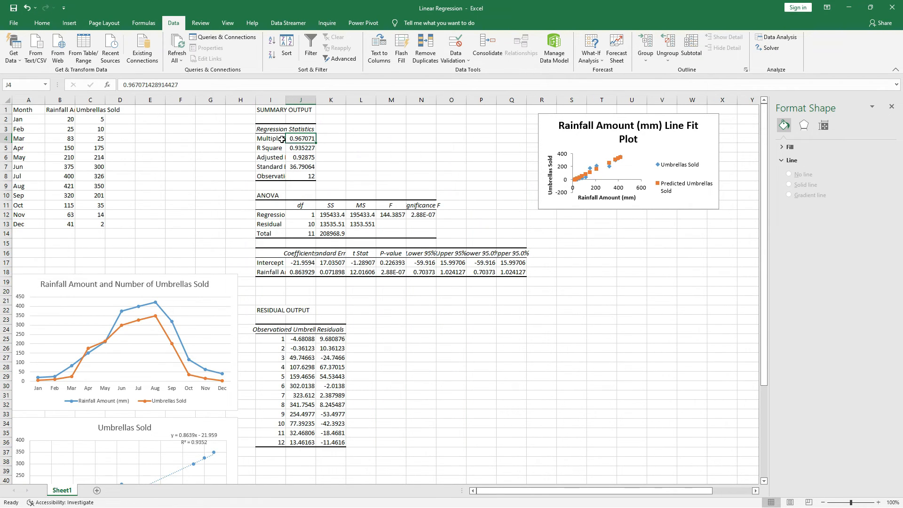
{"action": "left_click", "coordinate": [280, 139]}
{"action": "left_click", "coordinate": [301, 147]}
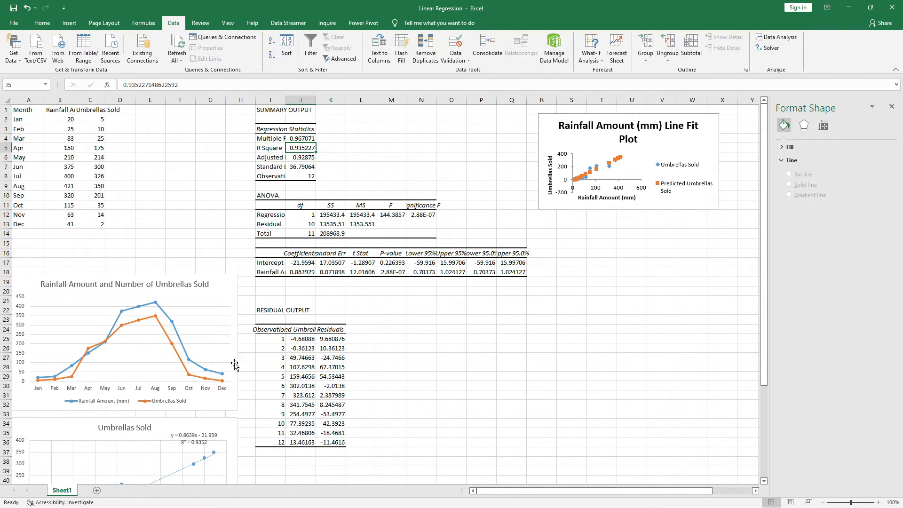
{"action": "left_click", "coordinate": [195, 445]}
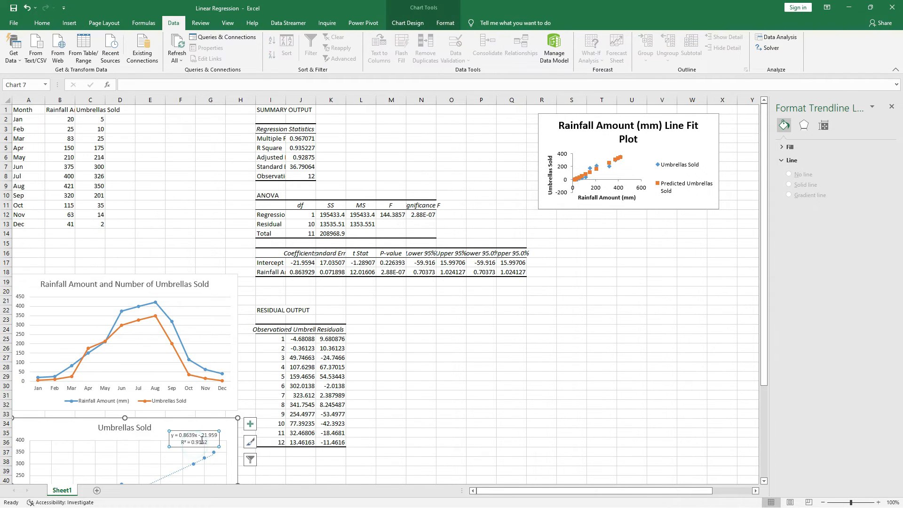
{"action": "left_click", "coordinate": [306, 147]}
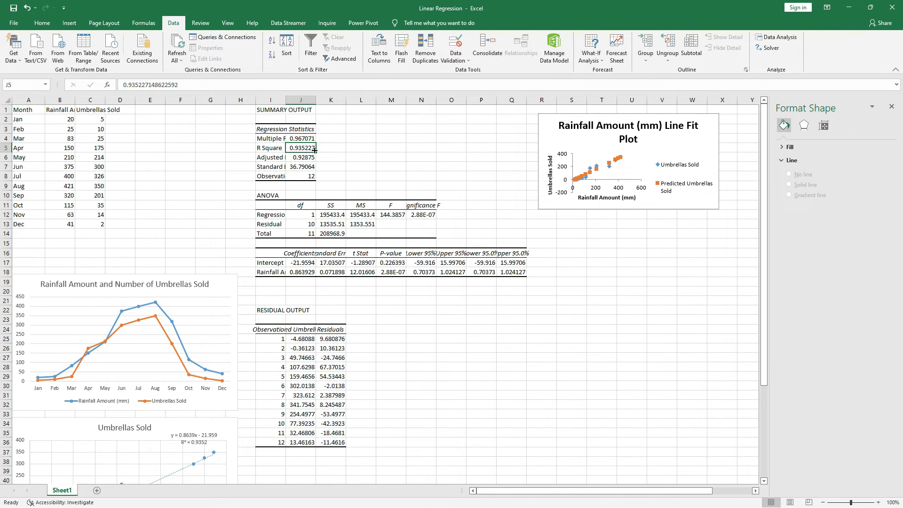
{"action": "left_click", "coordinate": [296, 273]}
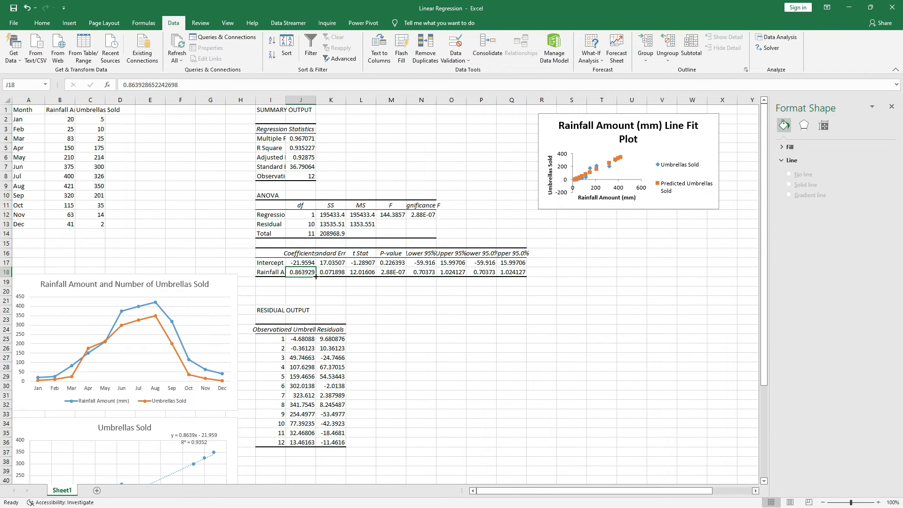
{"action": "left_click", "coordinate": [302, 263]}
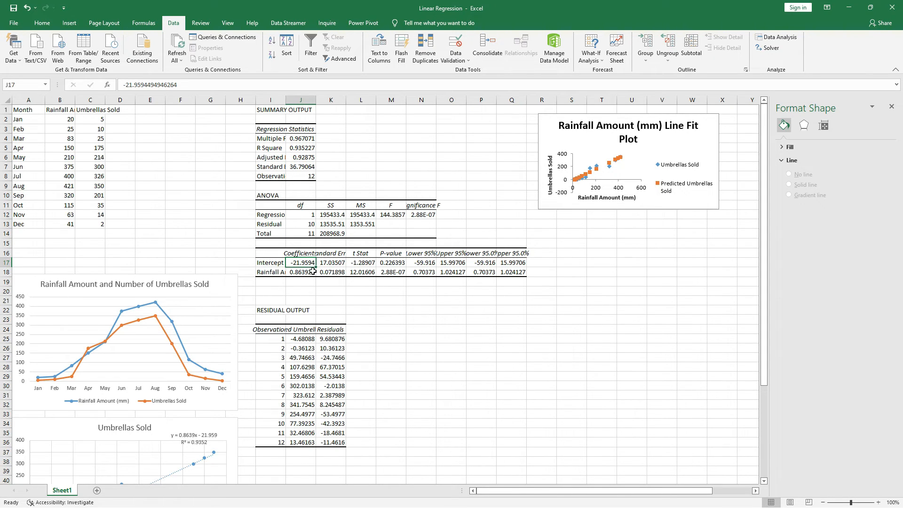
- Fill the rainfall P-value cell M18 in the regression output with green
{"action": "left_click", "coordinate": [389, 273]}
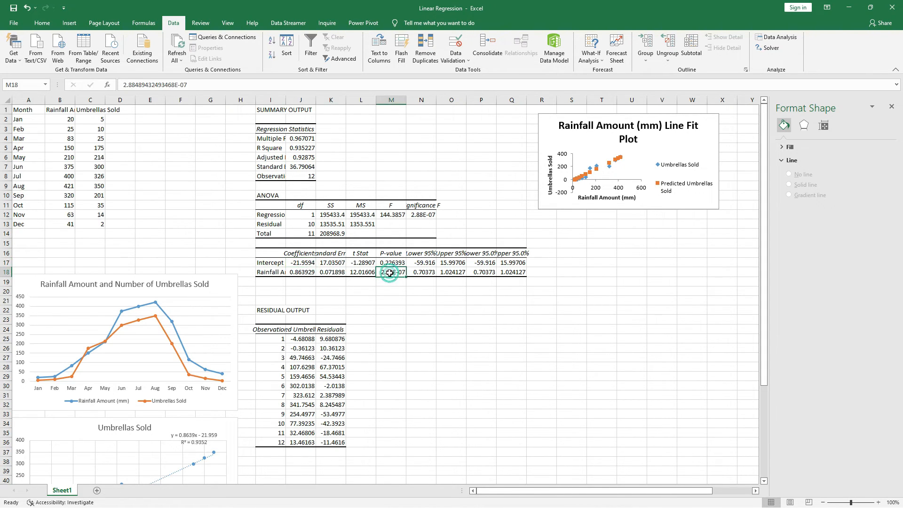
{"action": "left_click", "coordinate": [42, 23]}
{"action": "left_click", "coordinate": [161, 55]}
{"action": "left_click", "coordinate": [187, 129]}
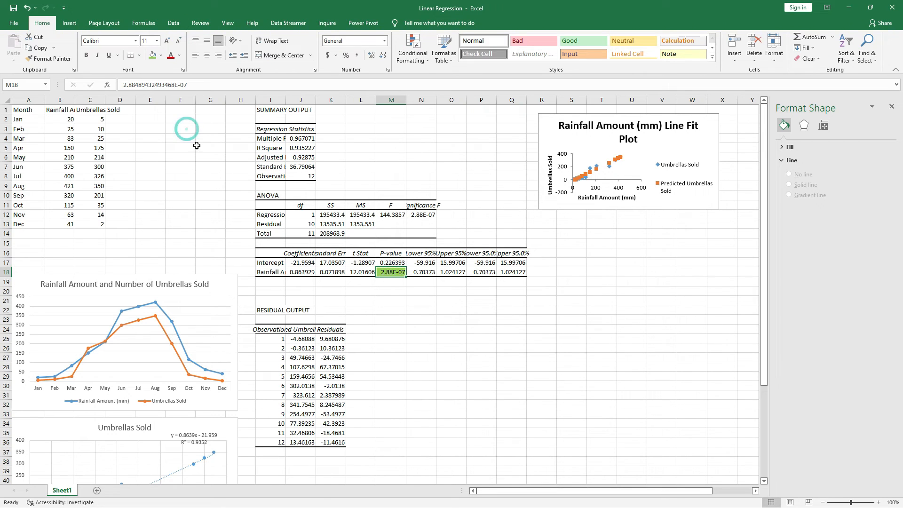
{"action": "left_click", "coordinate": [457, 332]}
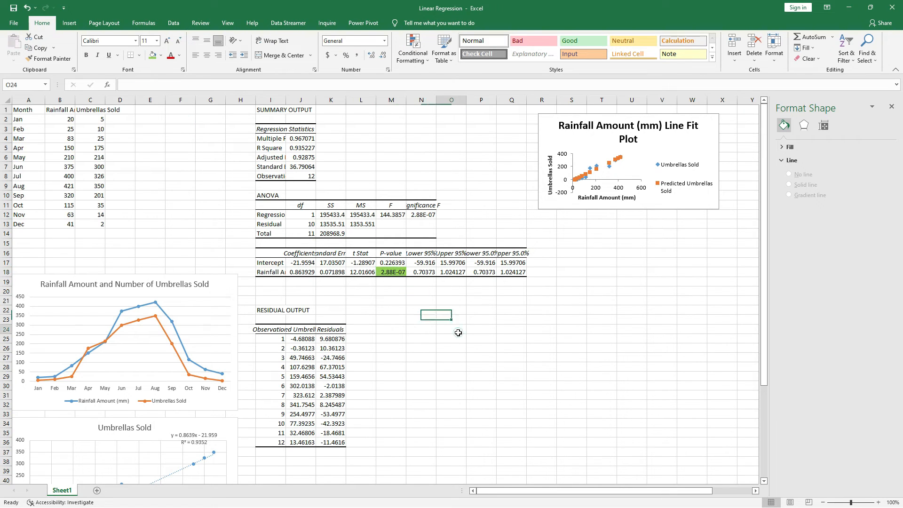
{"action": "left_click", "coordinate": [394, 275]}
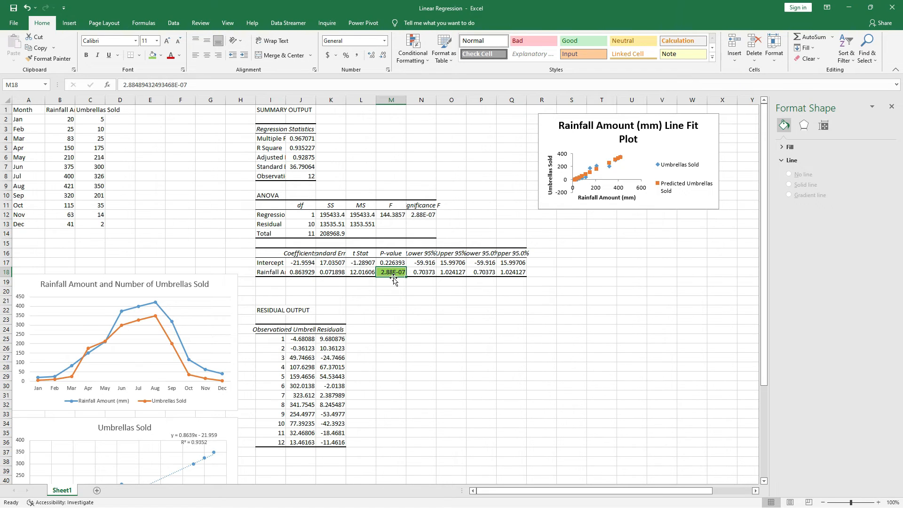
{"action": "left_click", "coordinate": [416, 292]}
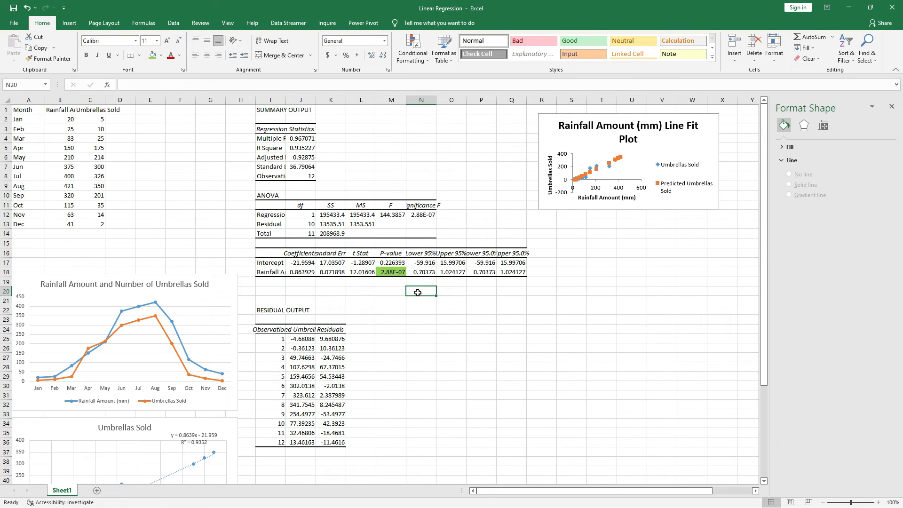
- Move the line fit plot chart beside the residual output, starting at about column M, row 20
{"action": "left_click_drag", "start_coordinate": [704, 122], "coordinate": [547, 296]}
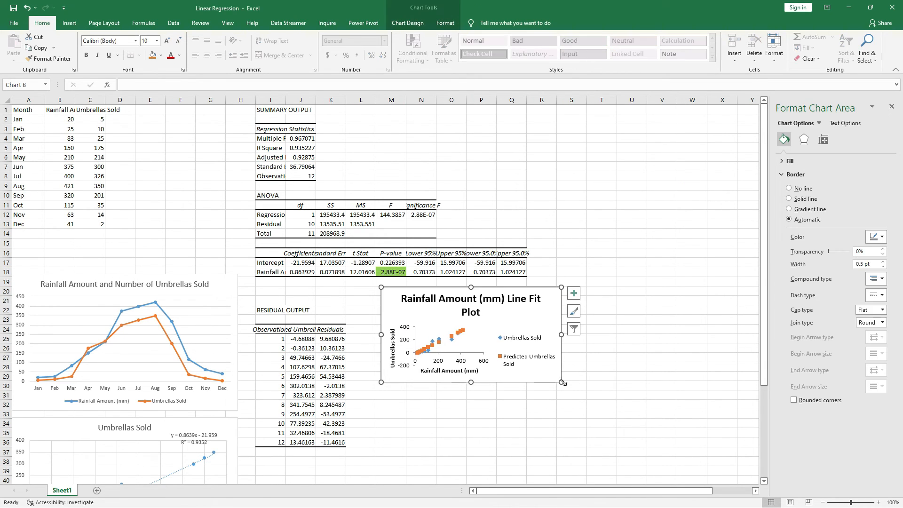
- Enlarge the line fit plot to reach about column X, row 39, and add a trendline based on the Predicted Umbrellas Sold series
{"action": "left_click_drag", "start_coordinate": [561, 382], "coordinate": [735, 476]}
{"action": "scroll", "coordinate": [719, 376], "scroll_direction": "down", "scroll_amount": 4}
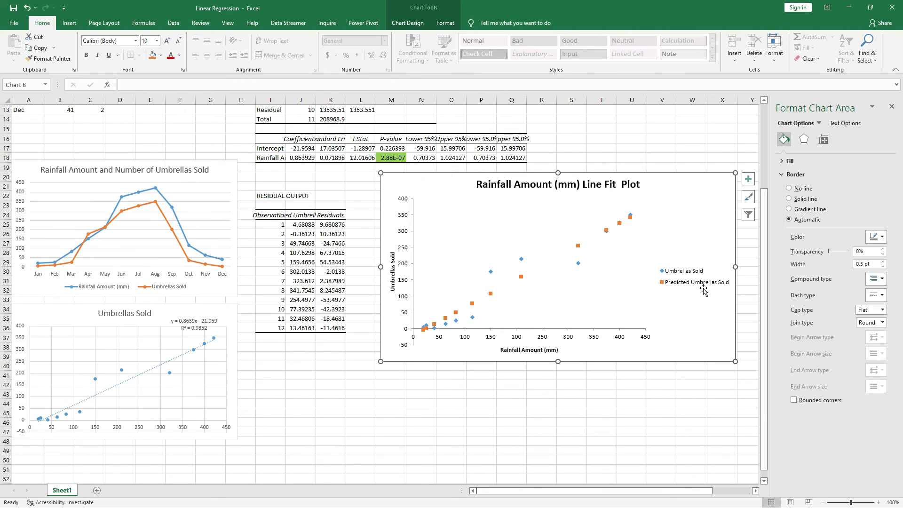
{"action": "left_click", "coordinate": [701, 284]}
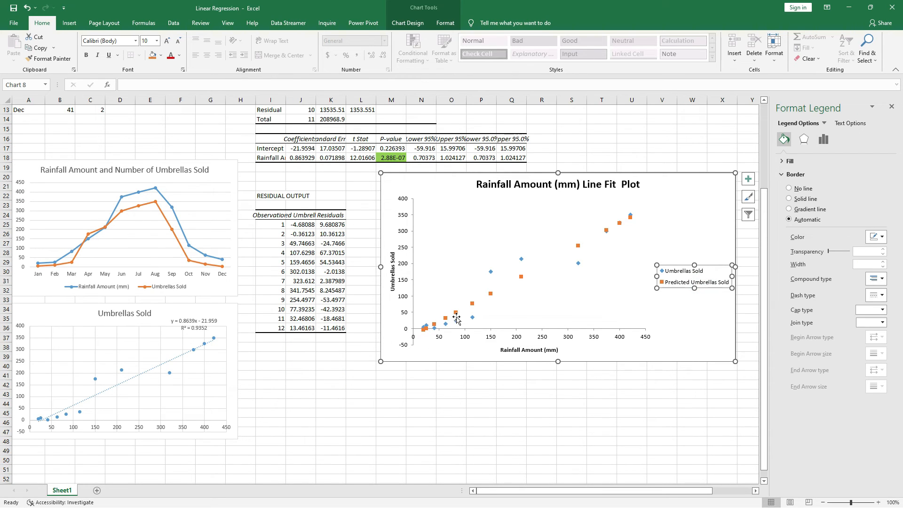
{"action": "left_click", "coordinate": [751, 182]}
{"action": "left_click", "coordinate": [771, 256]}
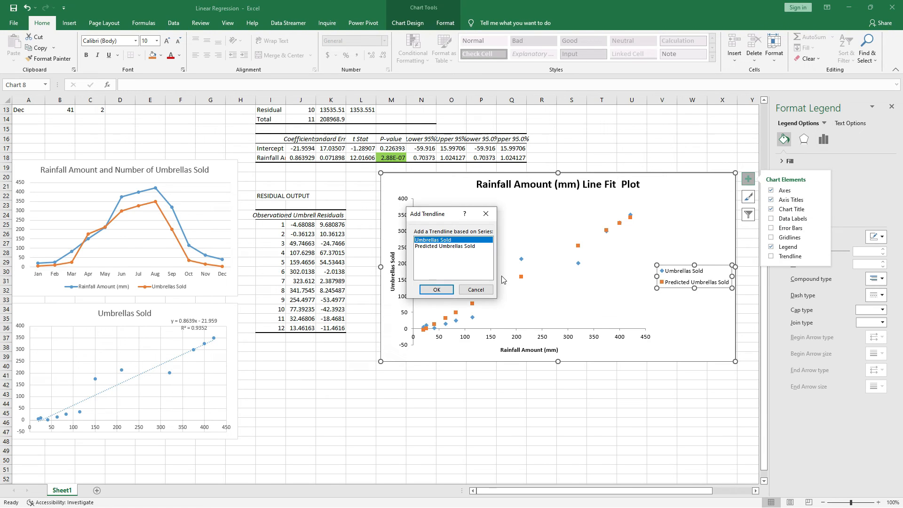
{"action": "left_click", "coordinate": [444, 246]}
{"action": "left_click", "coordinate": [436, 289]}
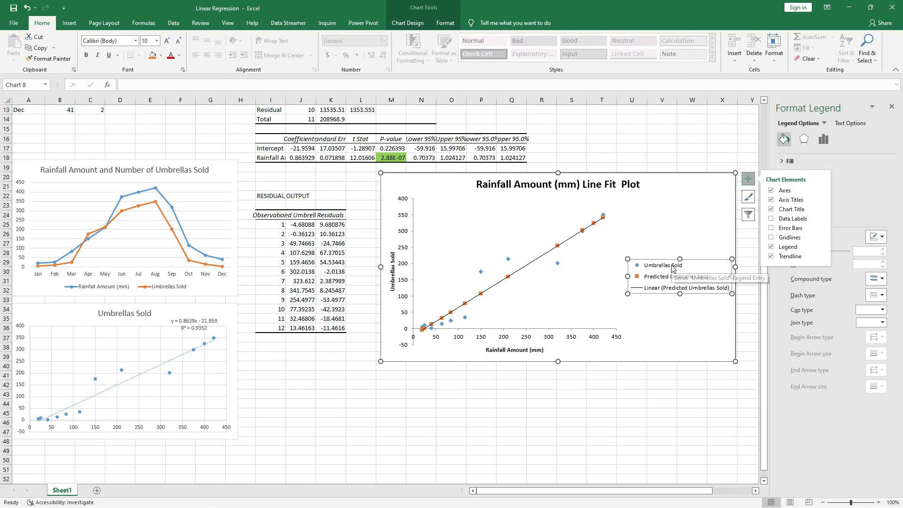
- Place the line fit plot's legend at the bottom of the chart
{"action": "scroll", "coordinate": [150, 254], "scroll_direction": "up", "scroll_amount": 3}
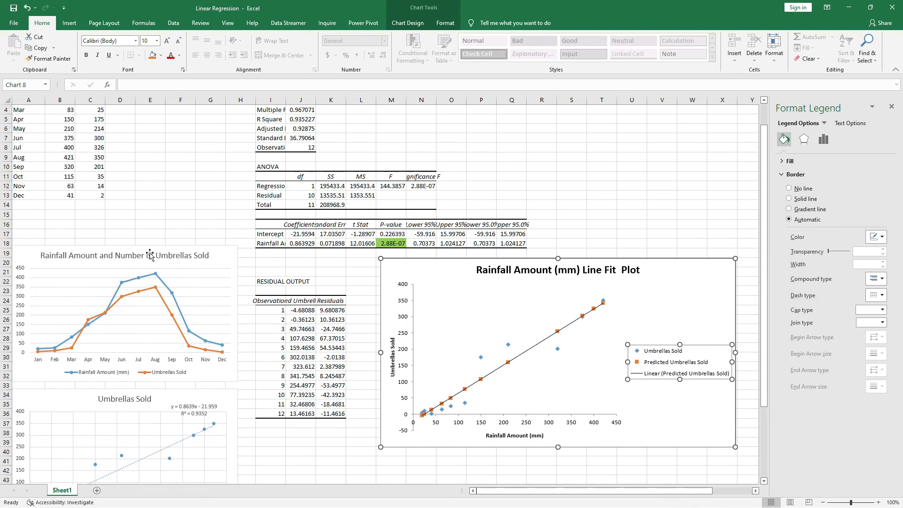
{"action": "scroll", "coordinate": [150, 254], "scroll_direction": "up", "scroll_amount": 1}
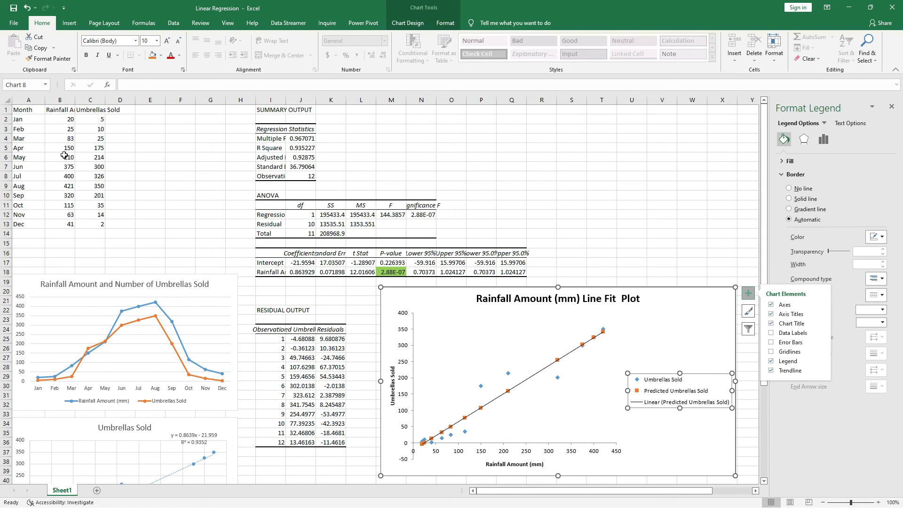
{"action": "left_click", "coordinate": [69, 122]}
{"action": "scroll", "coordinate": [433, 356], "scroll_direction": "down", "scroll_amount": 3}
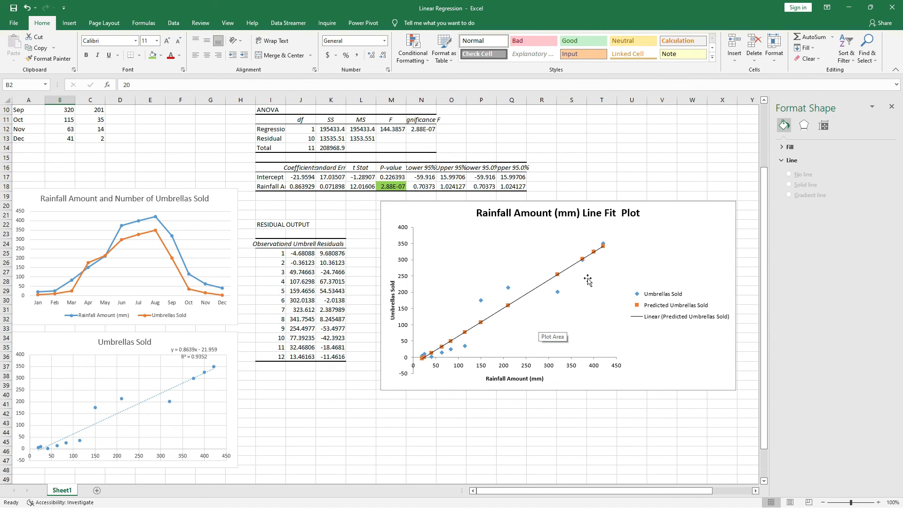
{"action": "left_click", "coordinate": [721, 217]}
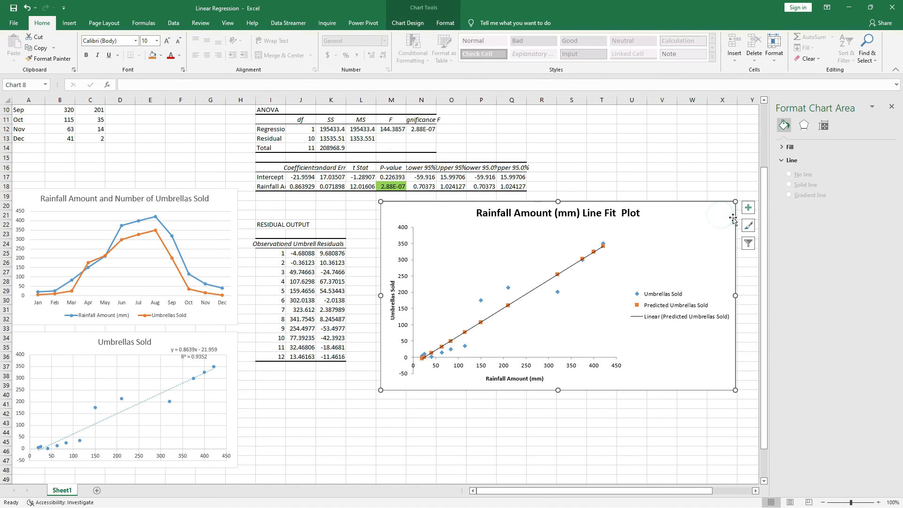
{"action": "left_click", "coordinate": [750, 209]}
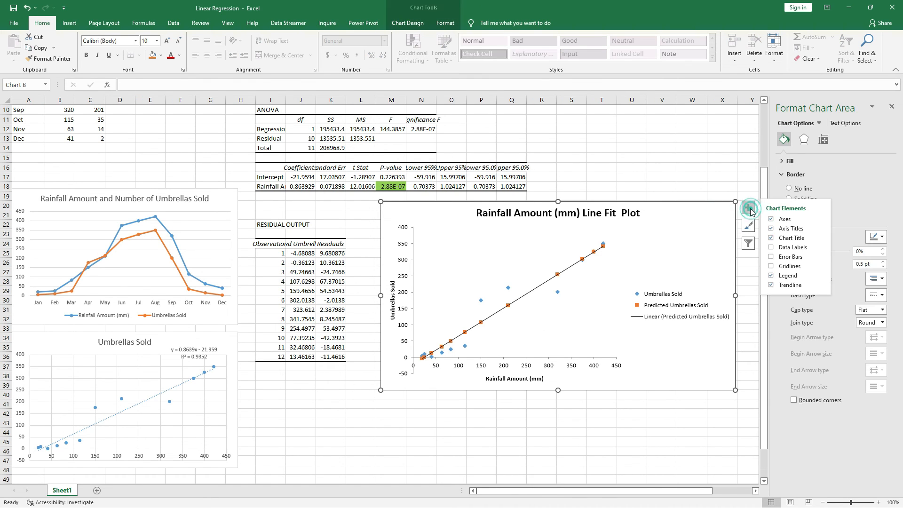
{"action": "left_click", "coordinate": [822, 277]}
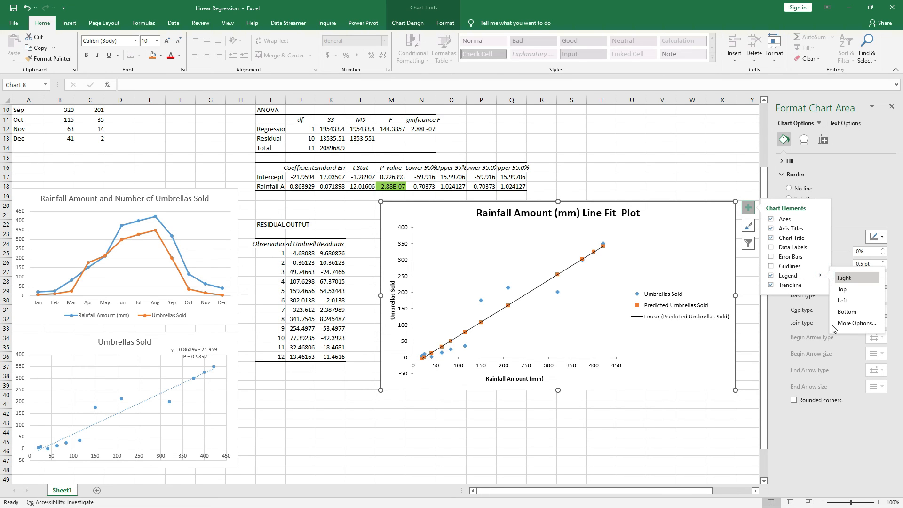
{"action": "left_click", "coordinate": [846, 313]}
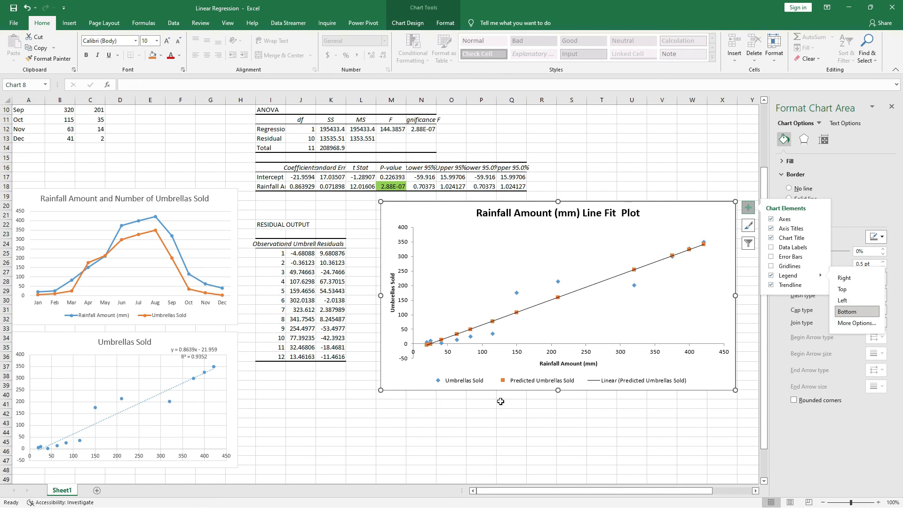
{"action": "left_click", "coordinate": [544, 420]}
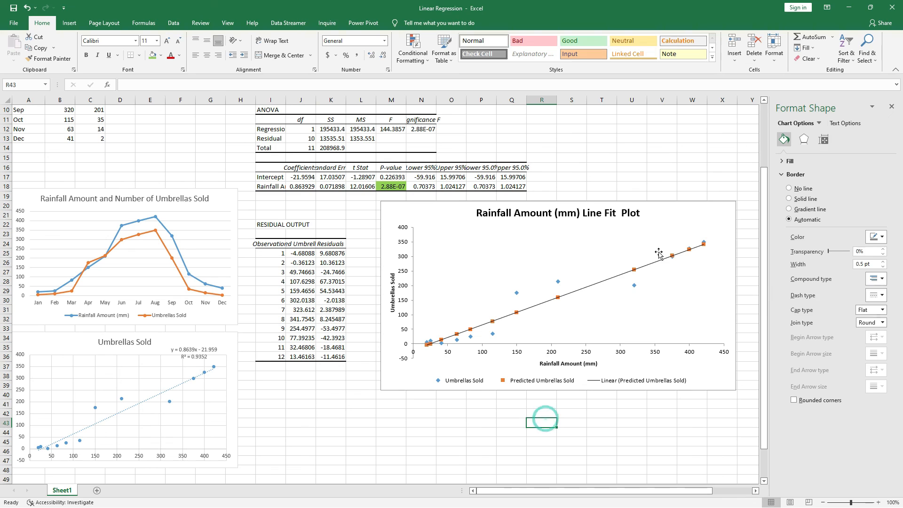
- Display the equation and R-squared value for the line fit plot's trendline and move their label up beside the chart title
{"action": "left_click", "coordinate": [619, 280]}
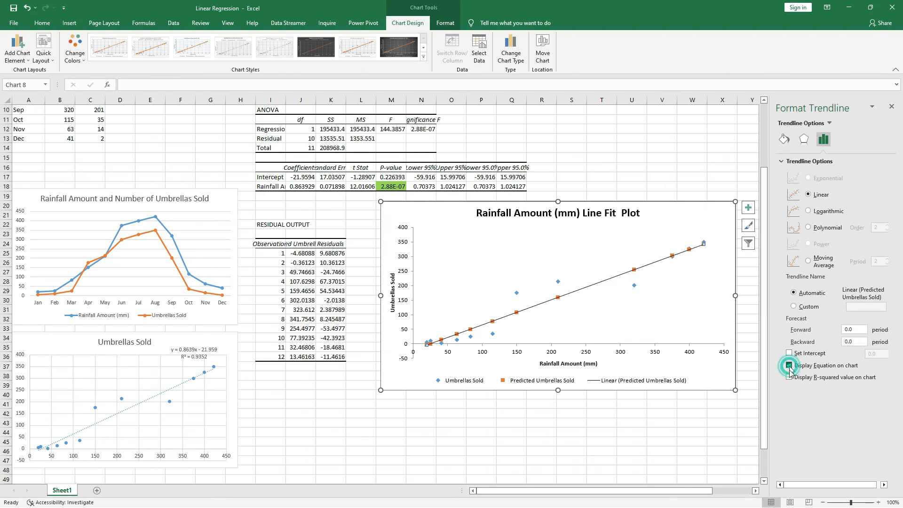
{"action": "left_click", "coordinate": [789, 366]}
{"action": "left_click", "coordinate": [789, 378]}
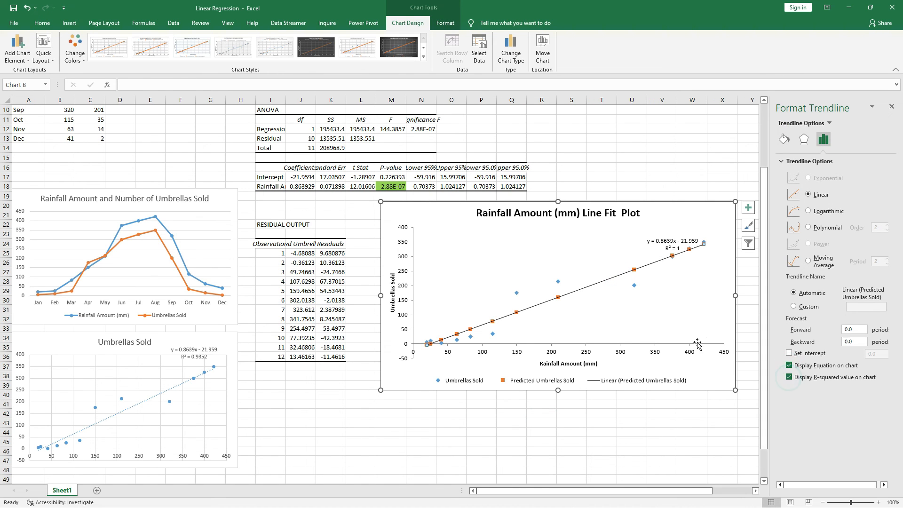
{"action": "left_click_drag", "start_coordinate": [700, 256], "coordinate": [700, 224]}
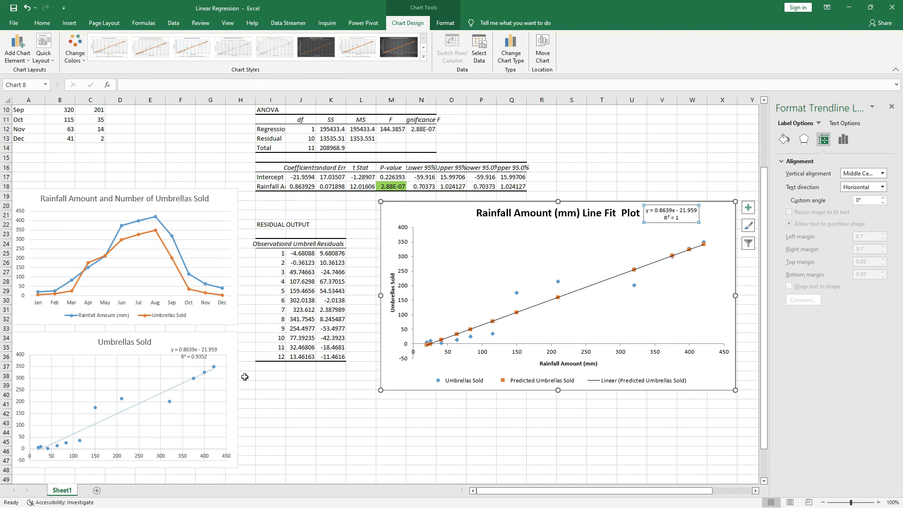
- Compare the R² in the line fit plot's trendline label with the R Square value in cell J5 of the regression output
{"action": "left_click", "coordinate": [677, 219]}
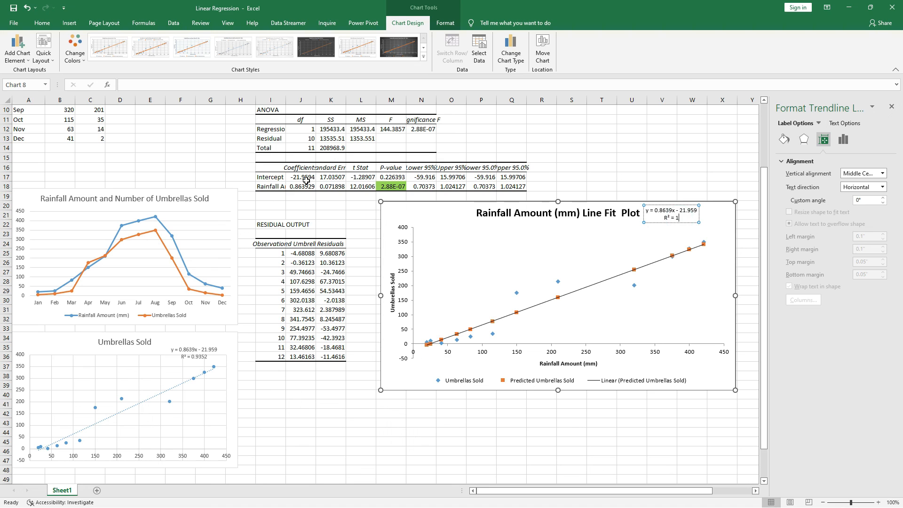
{"action": "scroll", "coordinate": [204, 373], "scroll_direction": "down", "scroll_amount": 5}
{"action": "scroll", "coordinate": [204, 373], "scroll_direction": "up", "scroll_amount": 8}
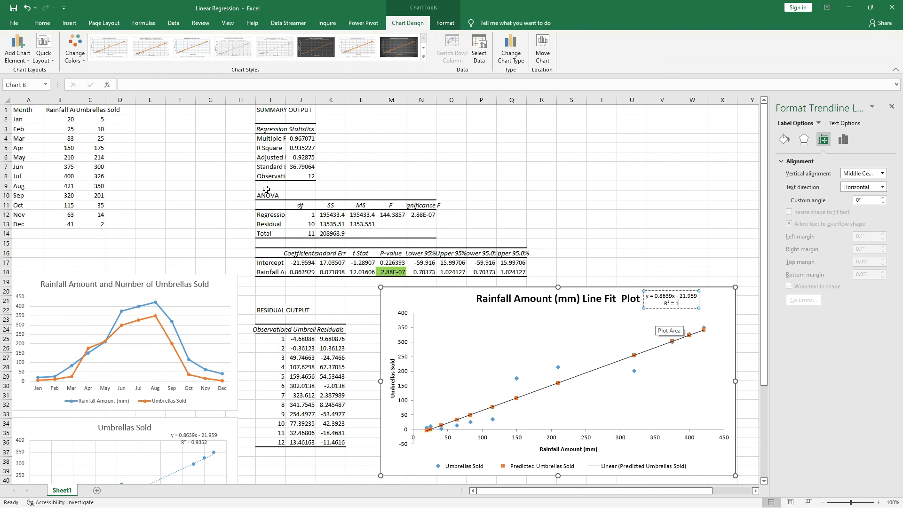
{"action": "left_click", "coordinate": [309, 153]}
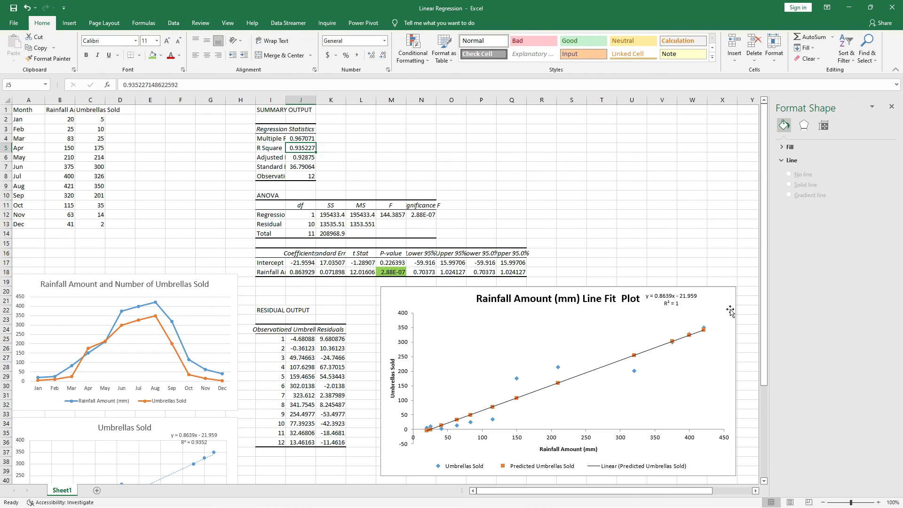
- Shift the line fit plot slightly left so that it starts at about the middle of column L
{"action": "scroll", "coordinate": [703, 312], "scroll_direction": "down", "scroll_amount": 3}
{"action": "left_click_drag", "start_coordinate": [427, 218], "coordinate": [410, 218]}
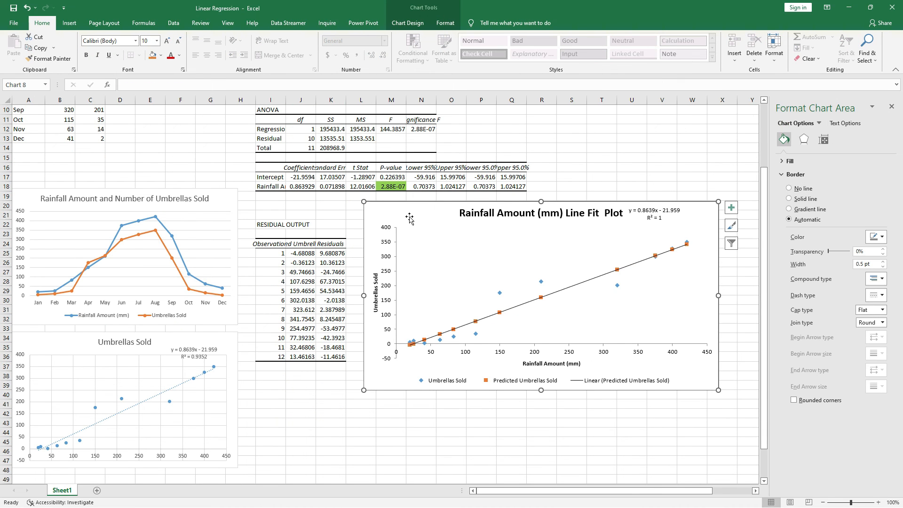
{"action": "scroll", "coordinate": [65, 127], "scroll_direction": "up", "scroll_amount": 3}
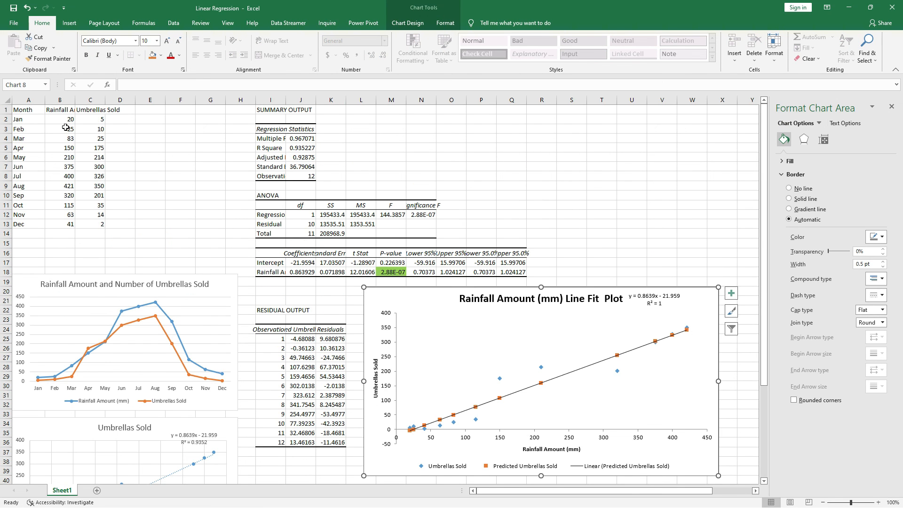